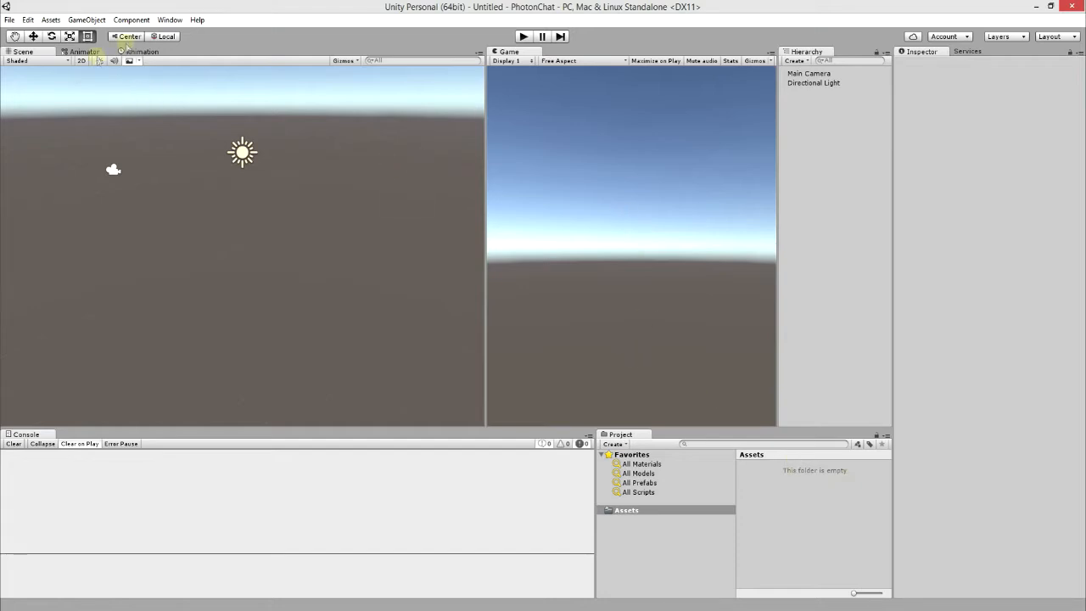
# Open the Asset Store inside the editor and search it for "photon chat"
pyautogui.click(169, 20)
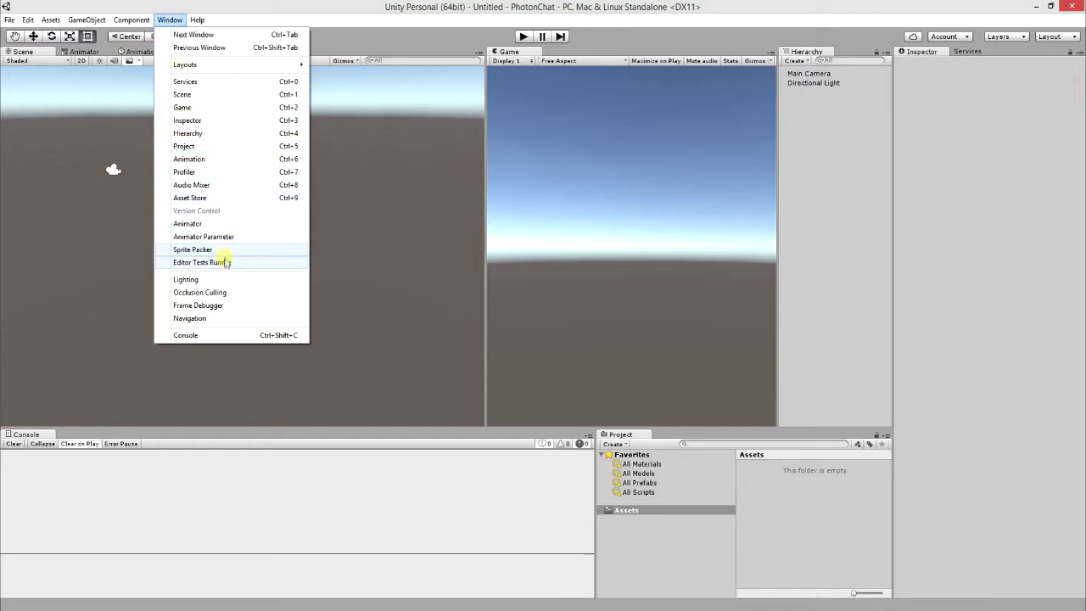
pyautogui.click(200, 198)
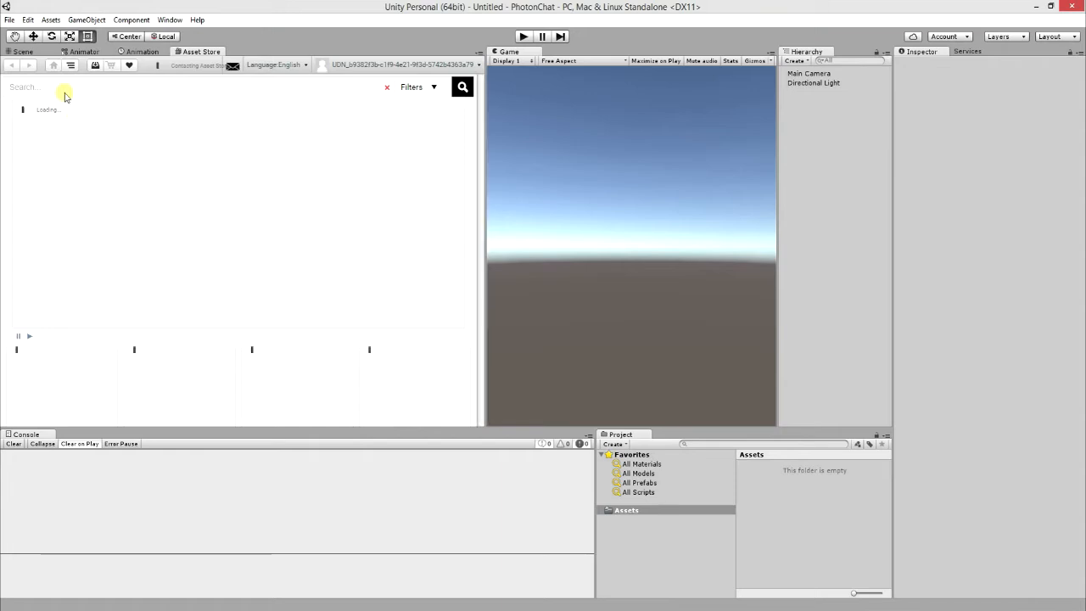
pyautogui.click(67, 89)
pyautogui.write('p')
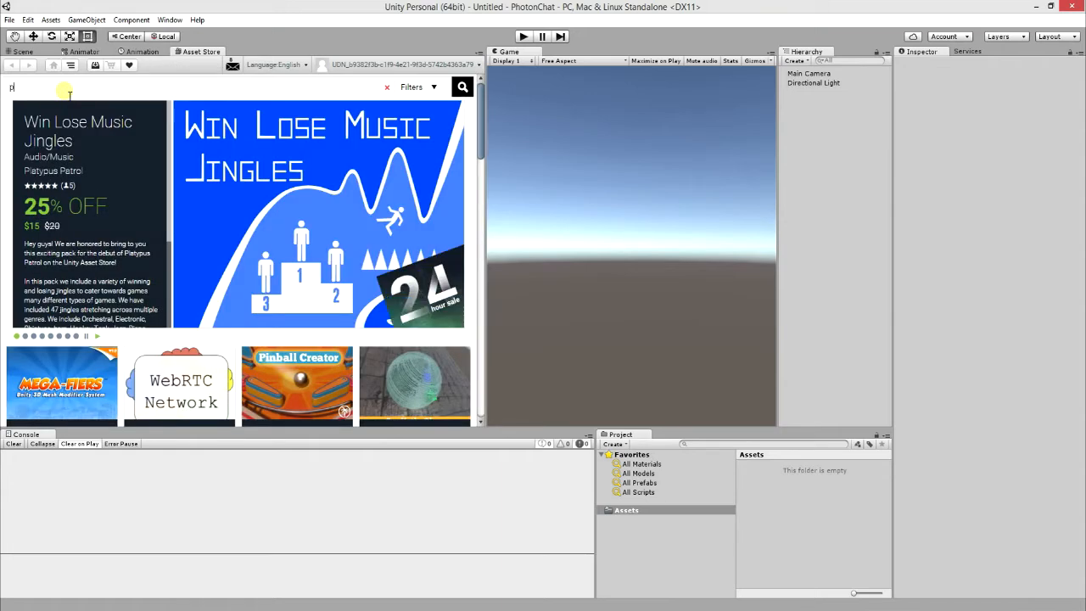
pyautogui.write('hoton chat')
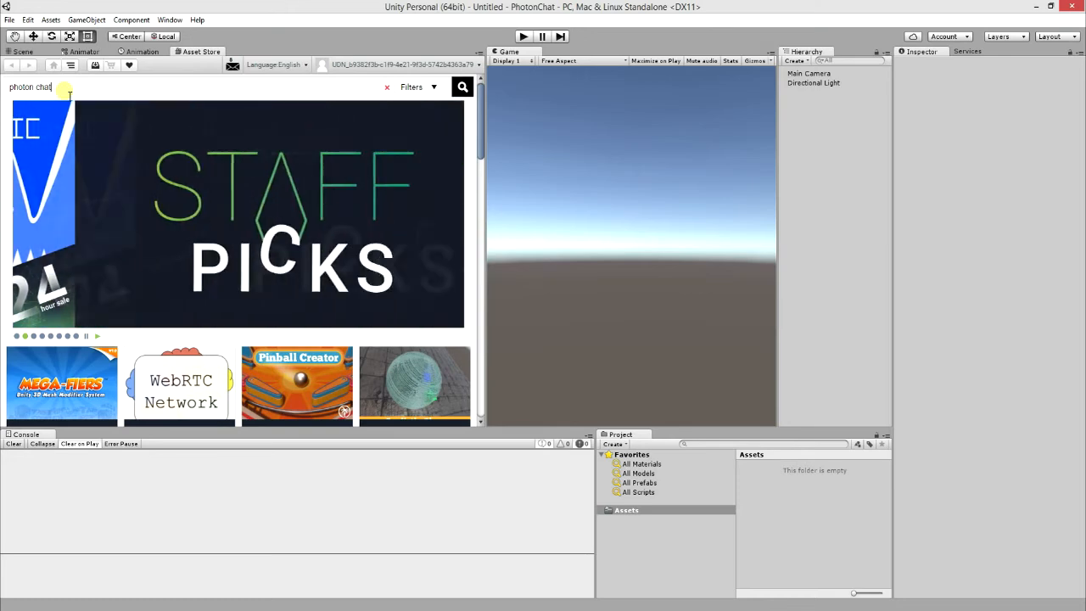
pyautogui.press('Return')
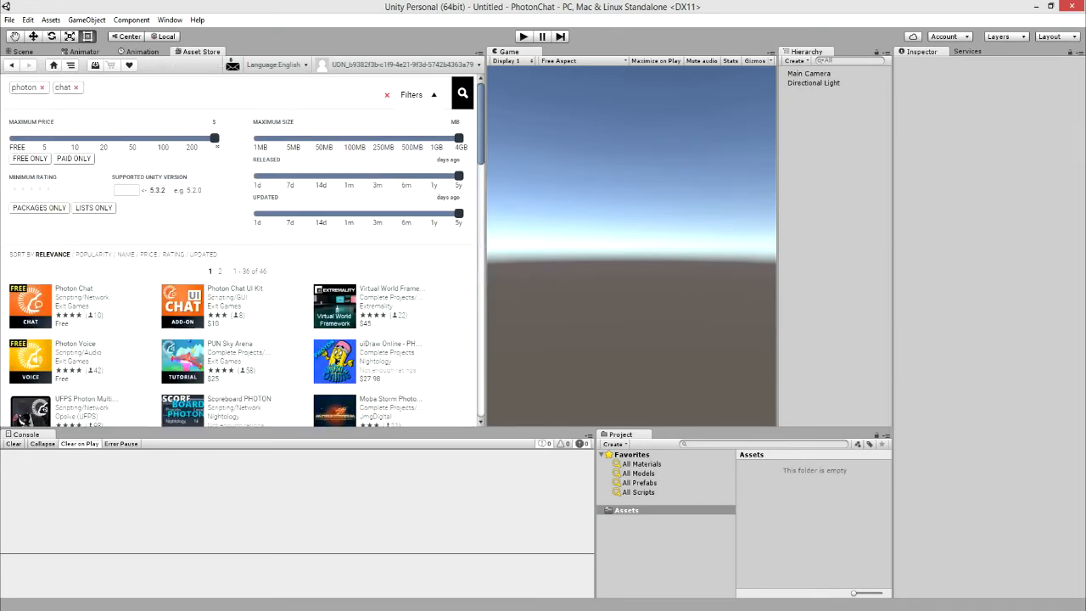
# Open the free Photon Chat package, review the files in its import list, and cancel the import
pyautogui.scroll(-1, 44, 255)
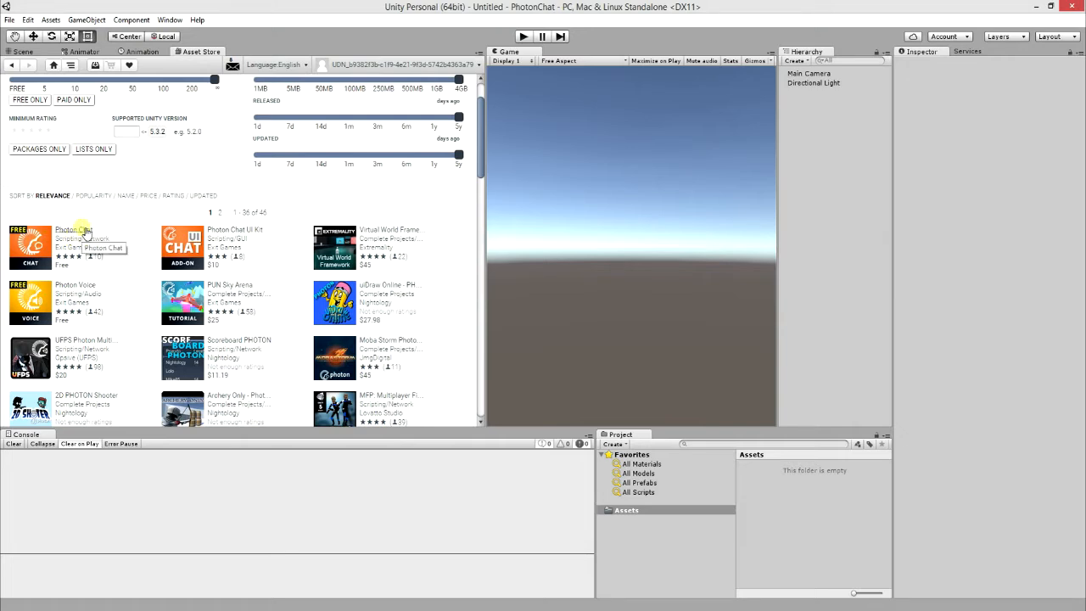
pyautogui.click(82, 230)
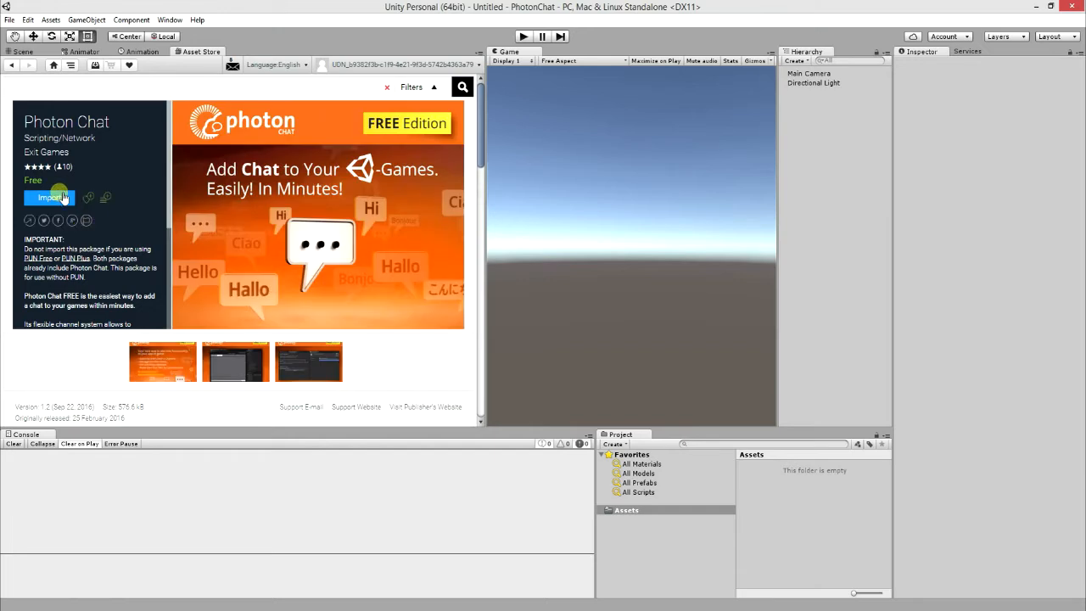
pyautogui.click(62, 198)
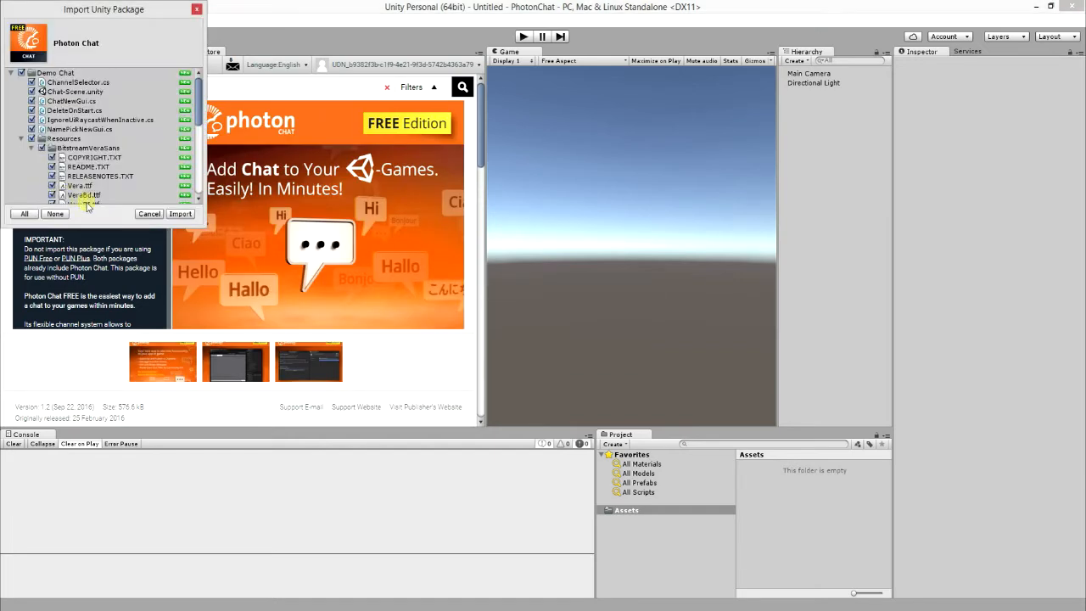
pyautogui.scroll(-10, 155, 137)
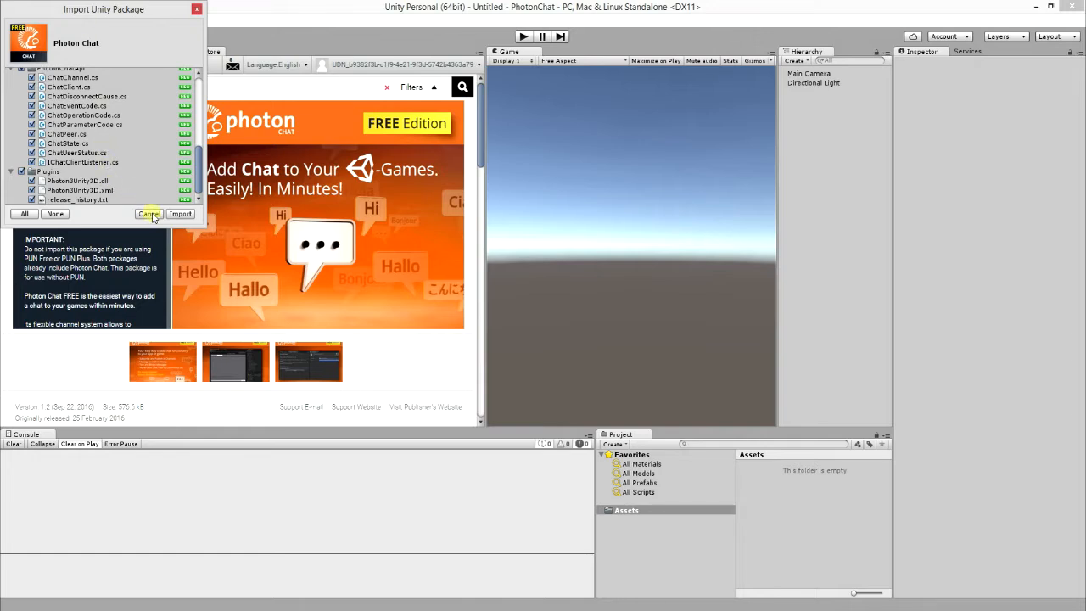
pyautogui.click(148, 214)
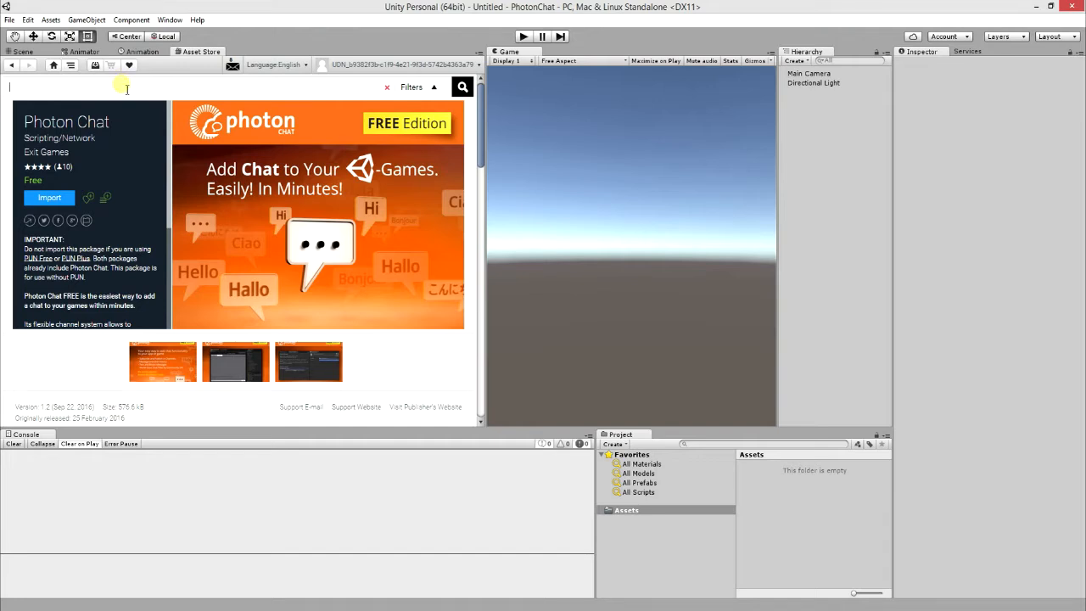
# Search the Asset Store for "photon" and open the Photon Unity Networking Free package page
pyautogui.write('photon')
pyautogui.press('Return')
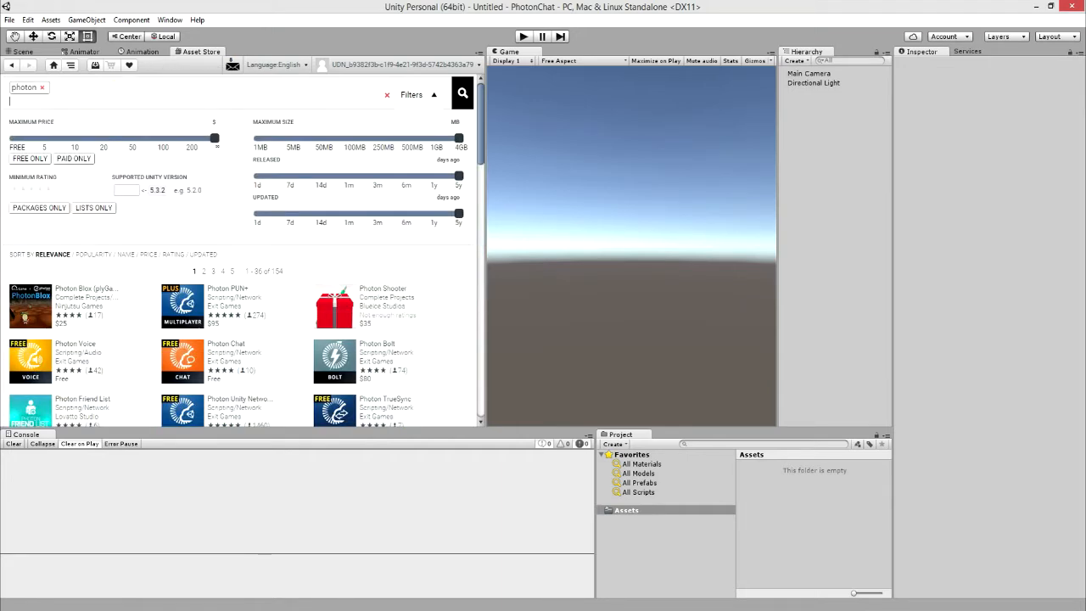
pyautogui.scroll(-2, 241, 254)
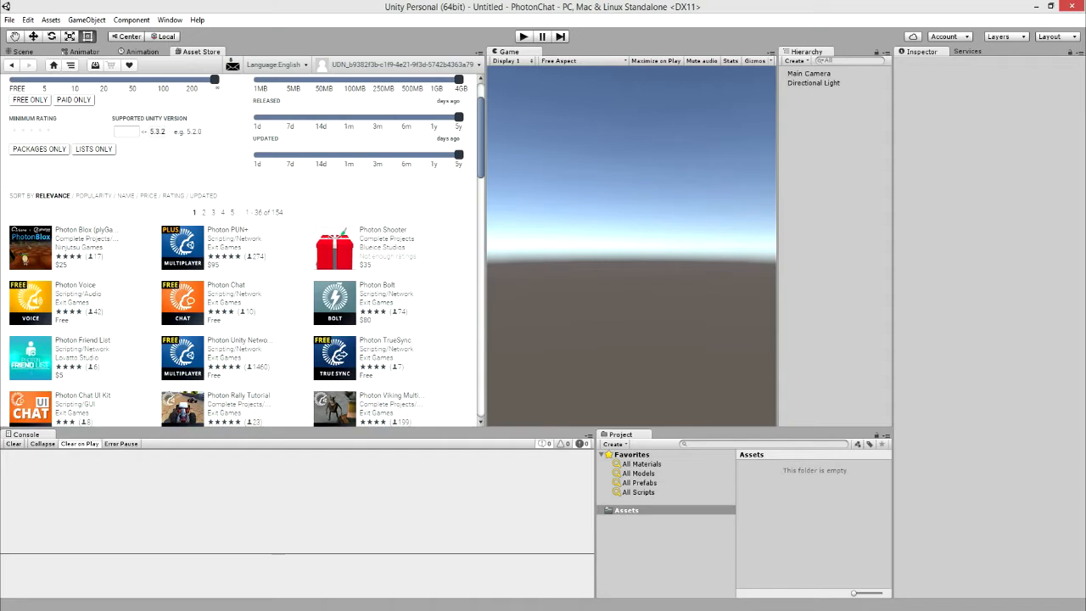
pyautogui.click(239, 342)
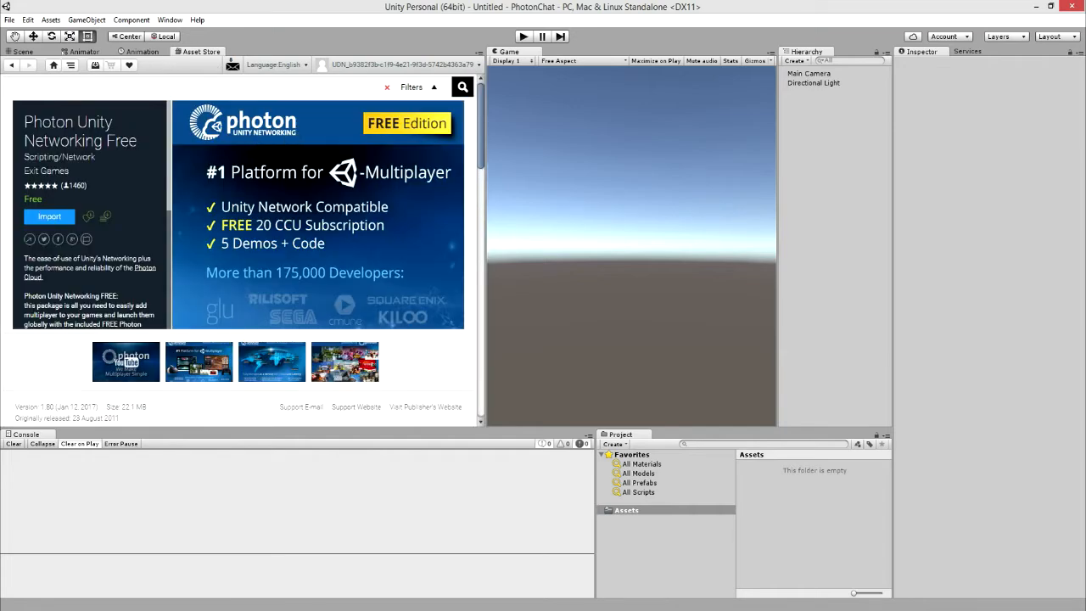
# Examine the Photon Unity Networking package contents, looking through the demo folders and their scripts, including DemoChat
pyautogui.scroll(-4, 134, 226)
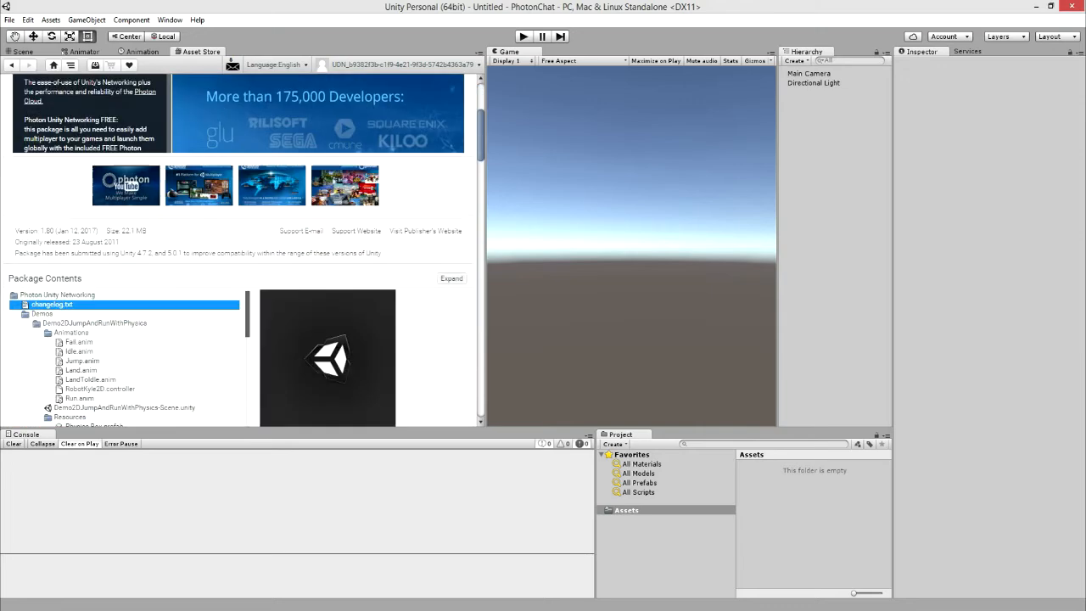
pyautogui.scroll(-3, 134, 226)
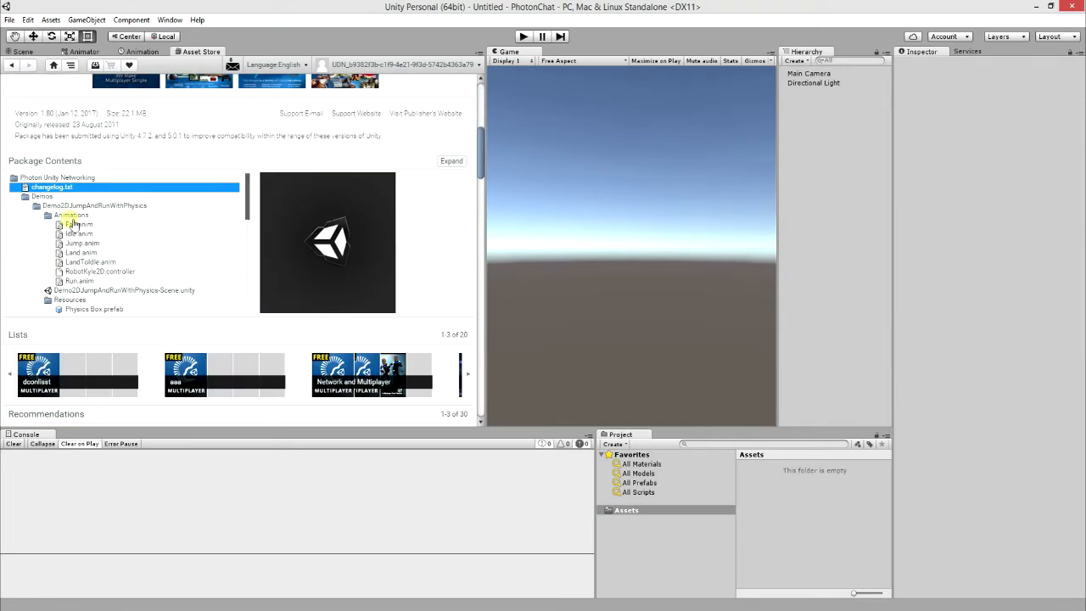
pyautogui.scroll(-3, 188, 221)
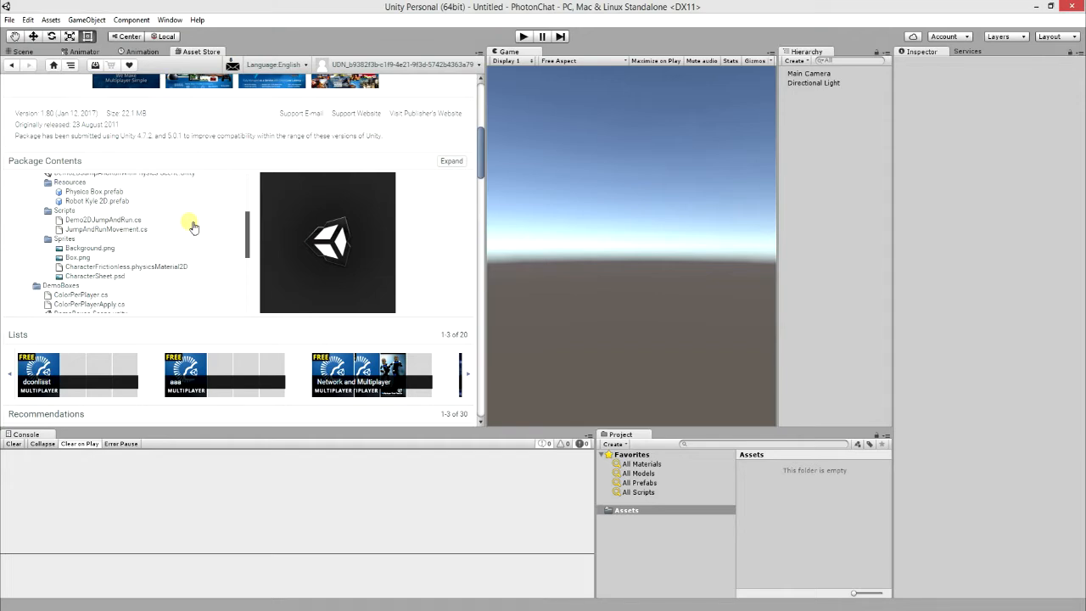
pyautogui.scroll(-5, 191, 225)
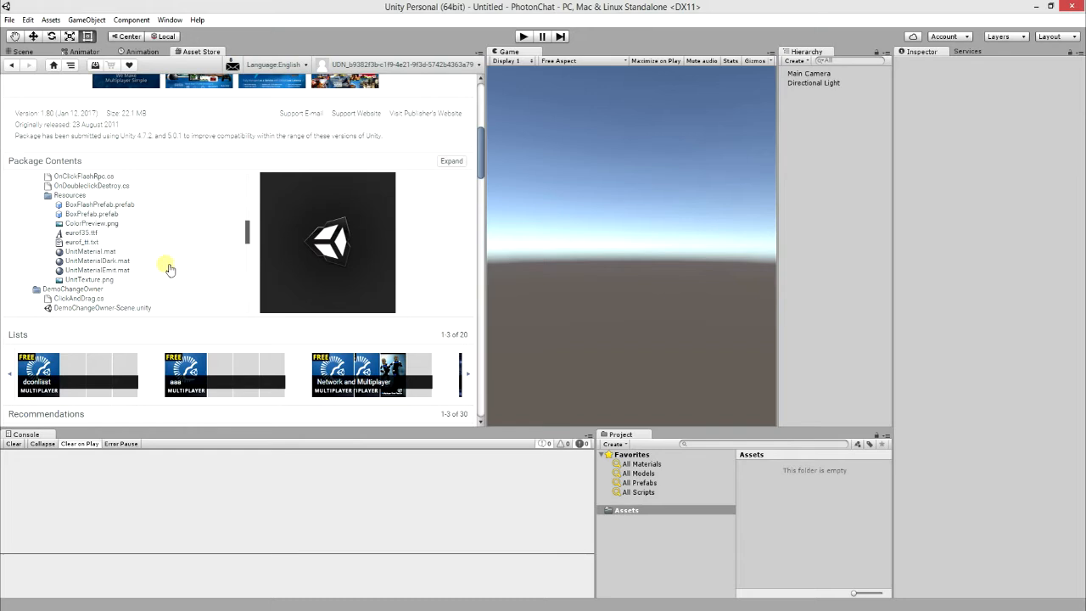
pyautogui.scroll(3, 169, 268)
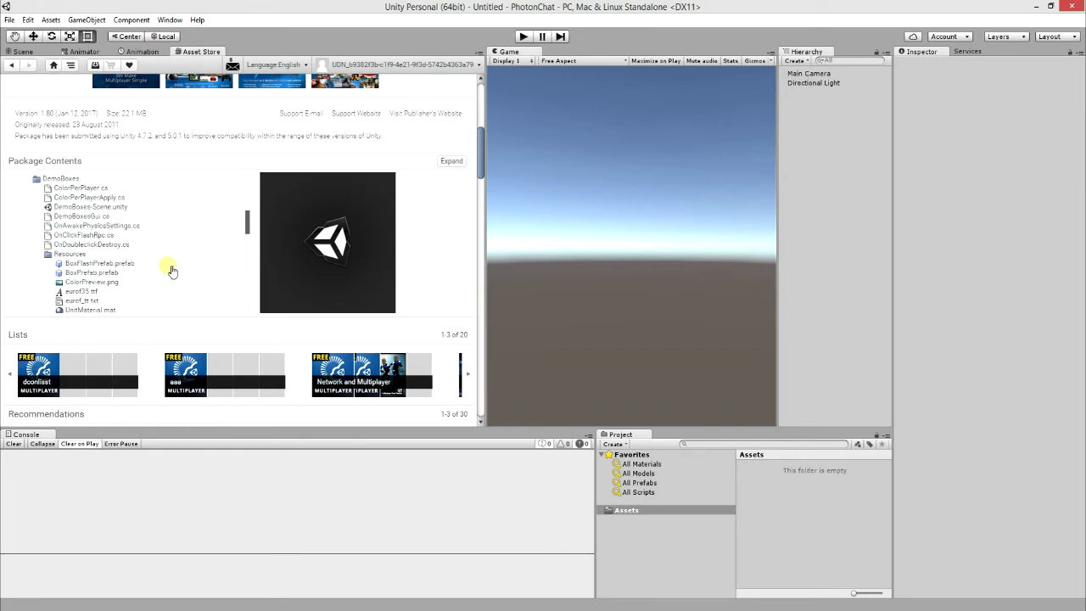
pyautogui.scroll(3, 174, 271)
pyautogui.scroll(3, 176, 272)
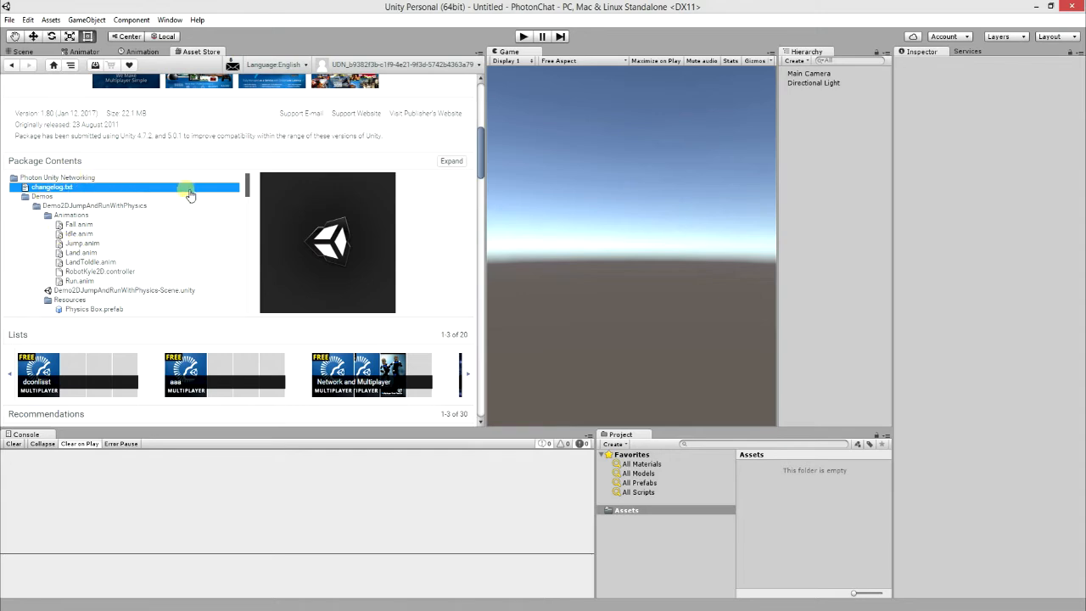
pyautogui.scroll(-3, 189, 191)
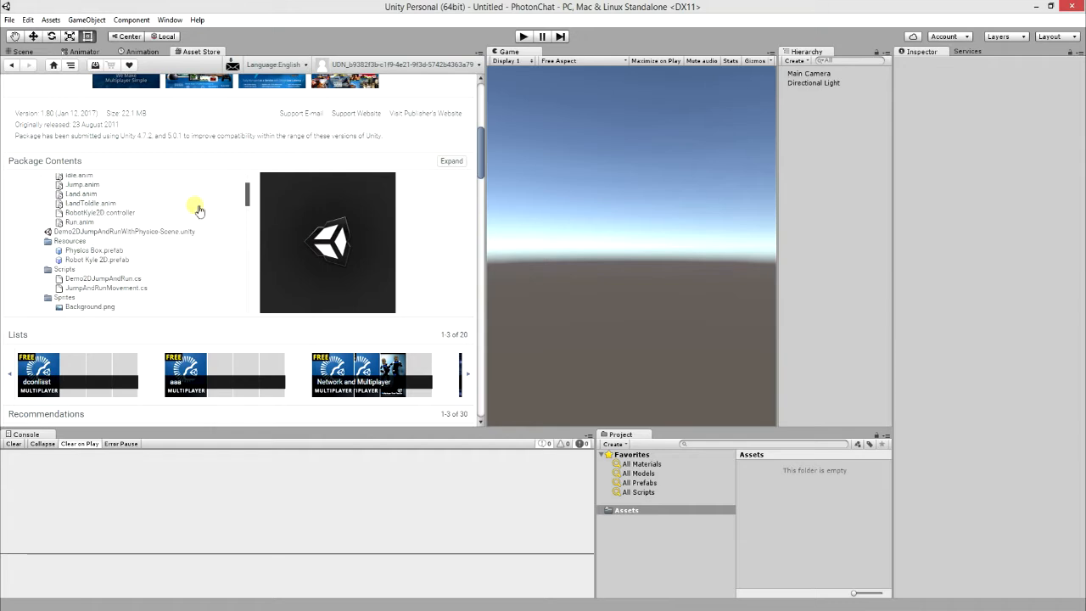
pyautogui.scroll(-3, 199, 233)
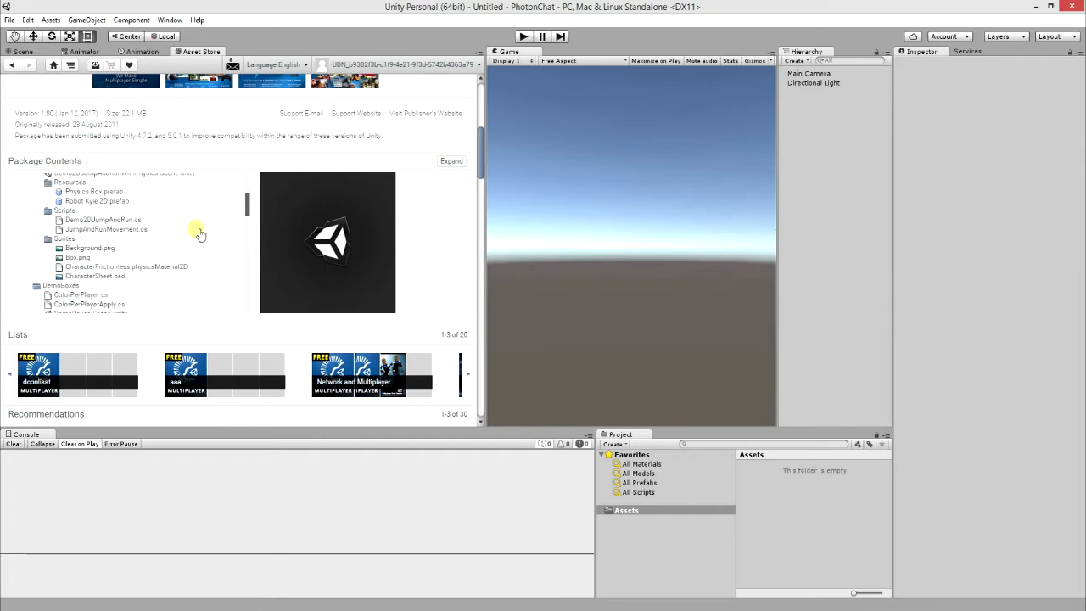
pyautogui.scroll(-3, 197, 232)
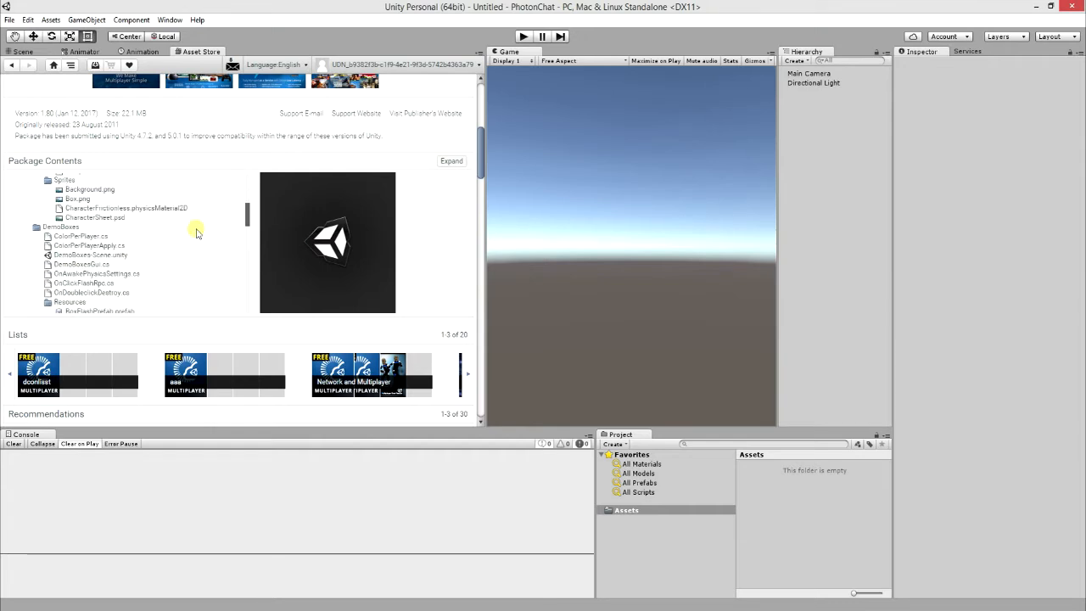
pyautogui.scroll(-3, 197, 233)
pyautogui.scroll(-6, 199, 233)
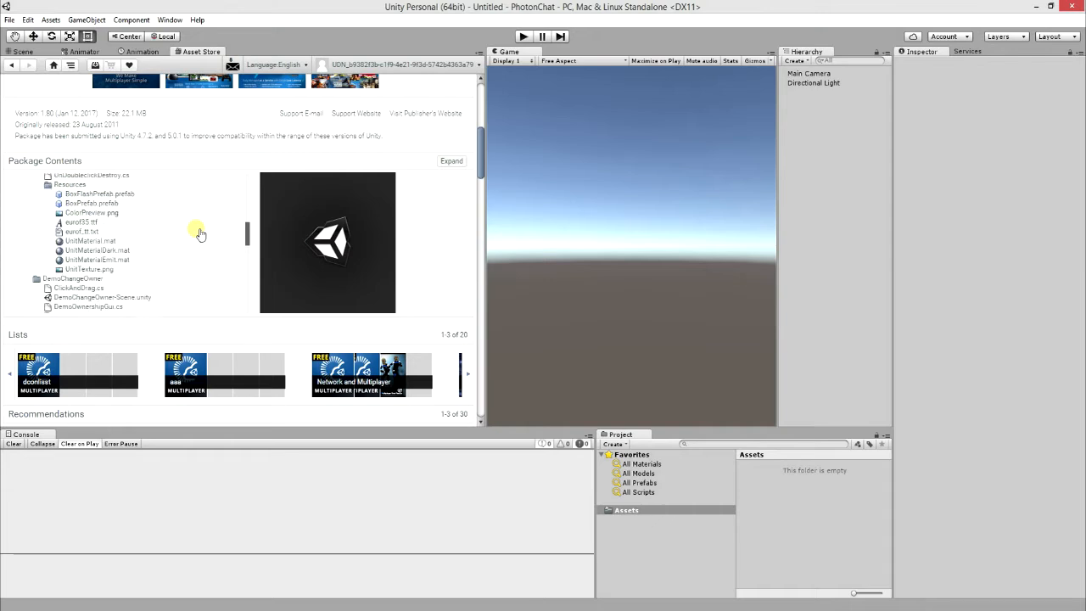
pyautogui.scroll(-6, 200, 233)
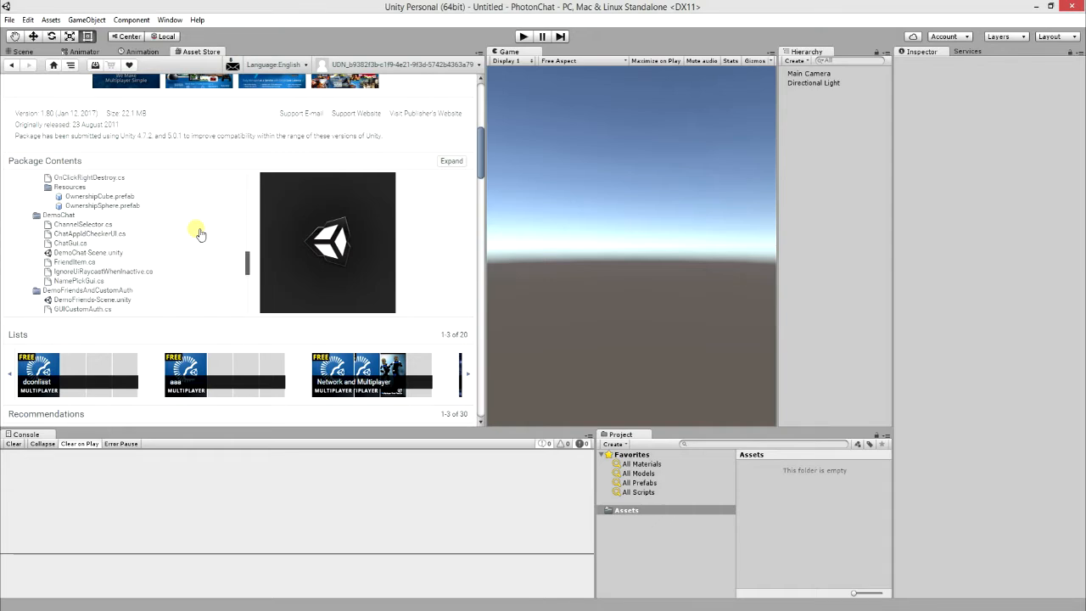
pyautogui.scroll(-6, 200, 233)
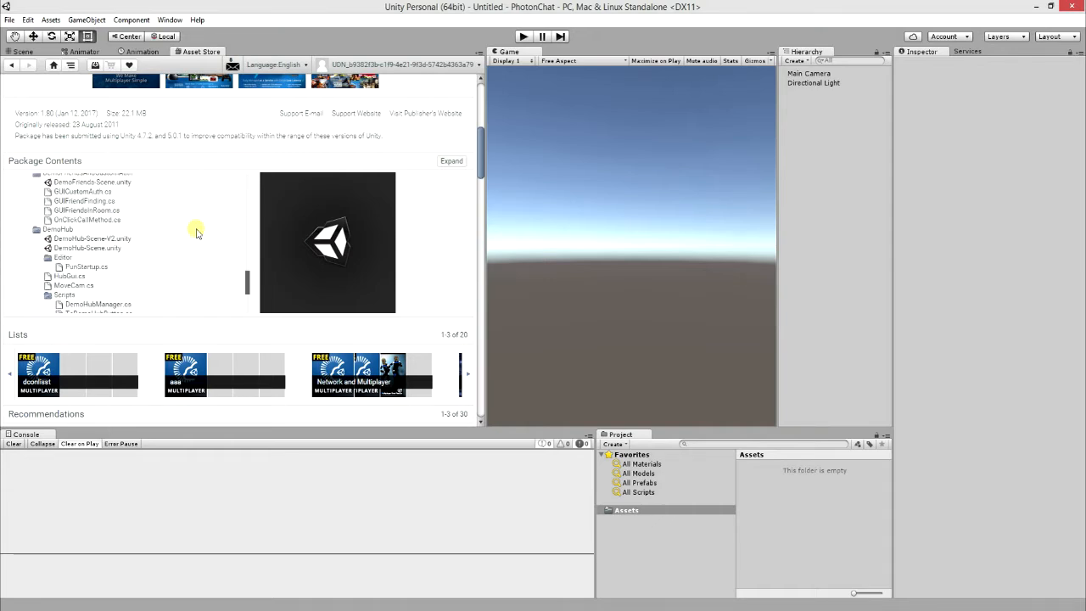
pyautogui.scroll(-6, 174, 252)
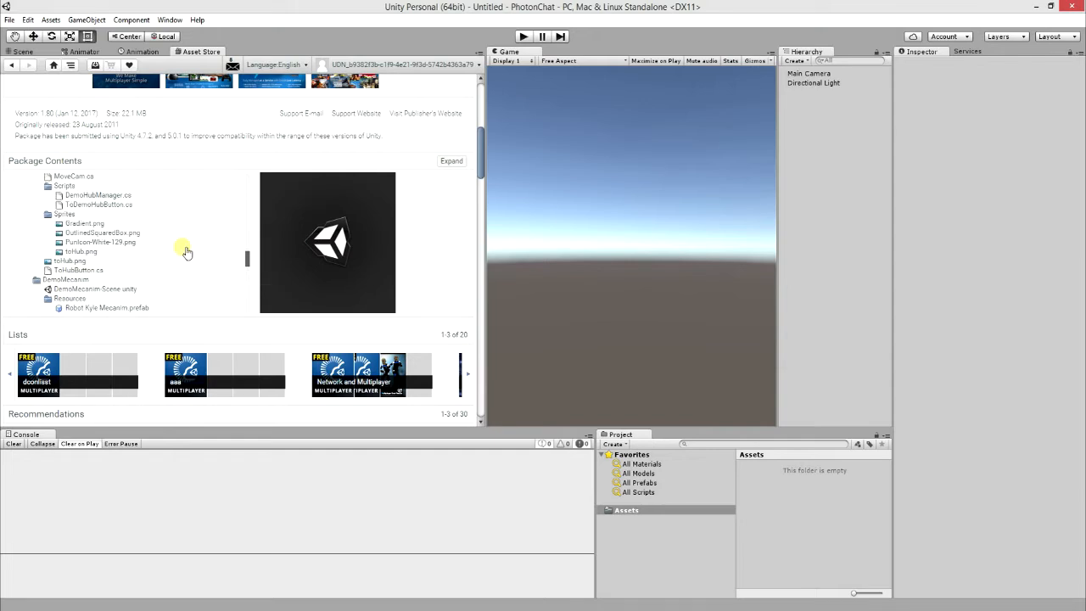
pyautogui.scroll(-3, 187, 252)
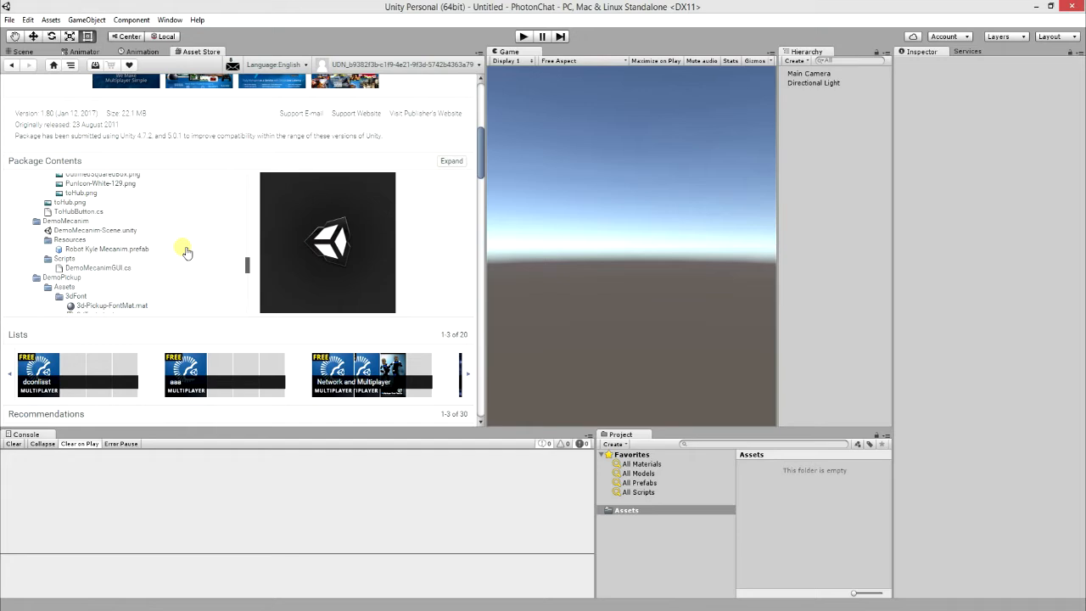
pyautogui.scroll(-4, 187, 252)
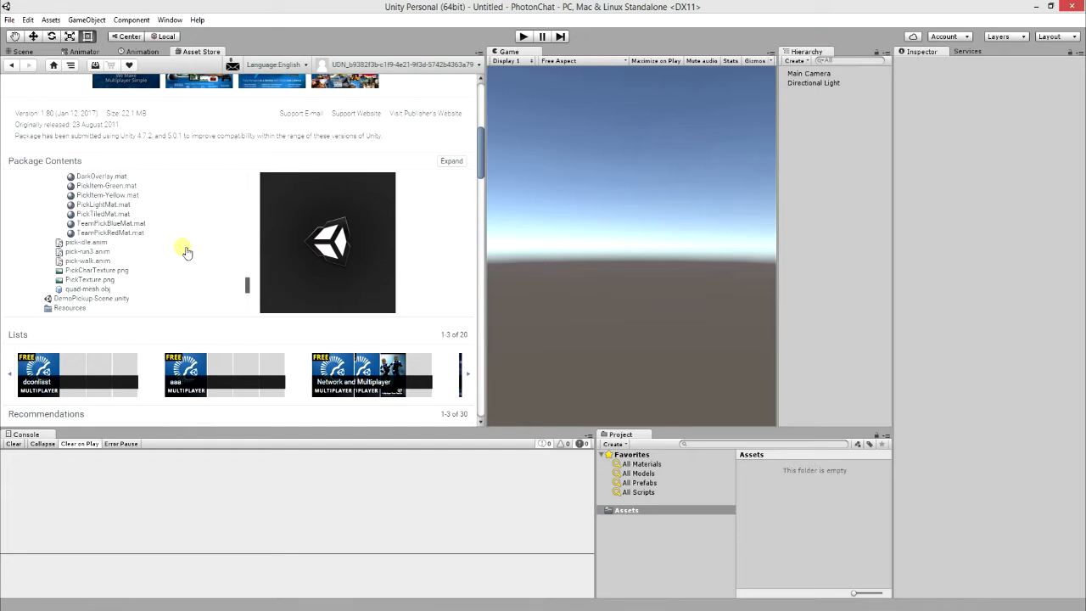
pyautogui.scroll(-2, 186, 252)
pyautogui.scroll(-2, 184, 251)
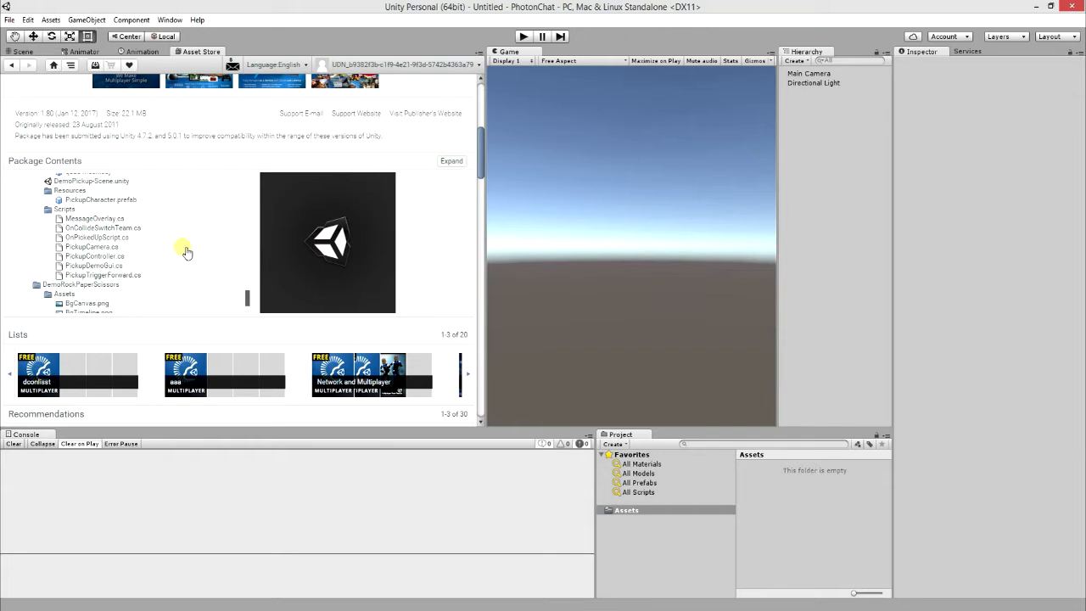
pyautogui.scroll(-5, 187, 252)
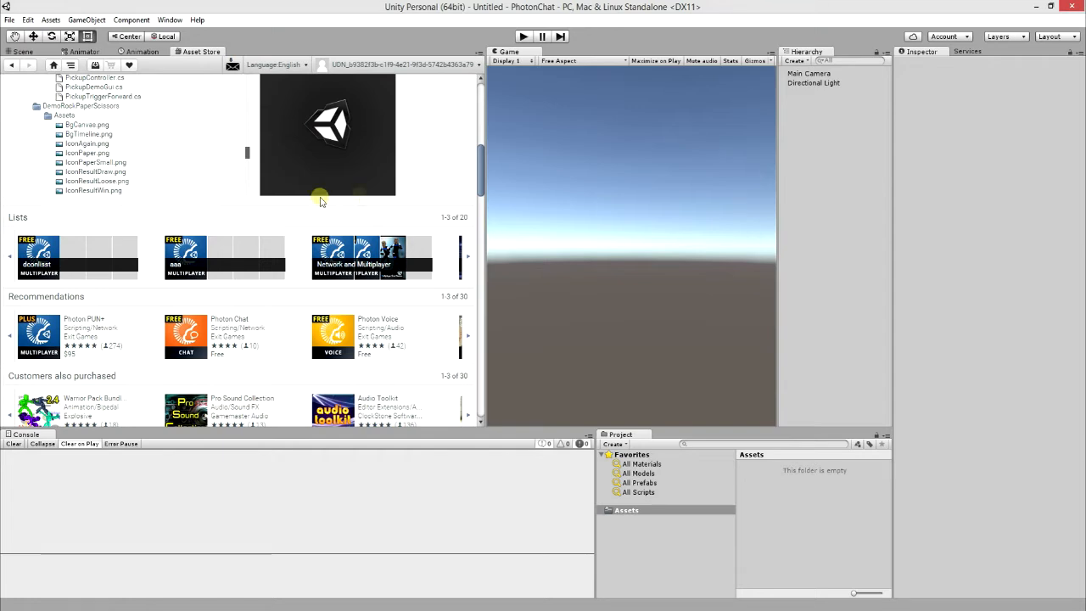
# Reopen Photon Unity Networking Free through the Network and Multiplayer list and look through its package contents again
pyautogui.click(380, 265)
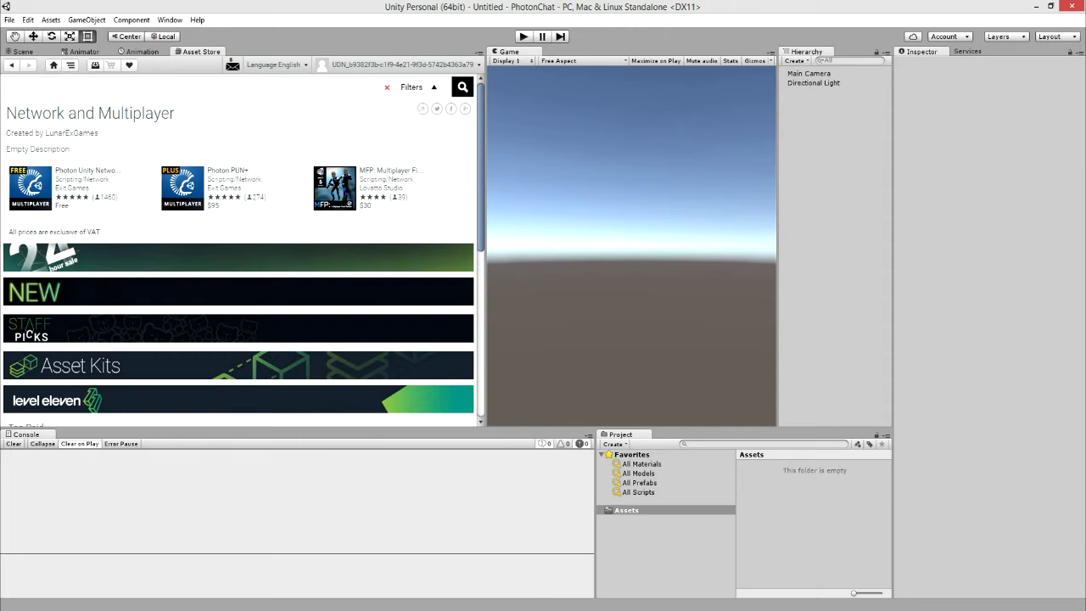
pyautogui.click(110, 172)
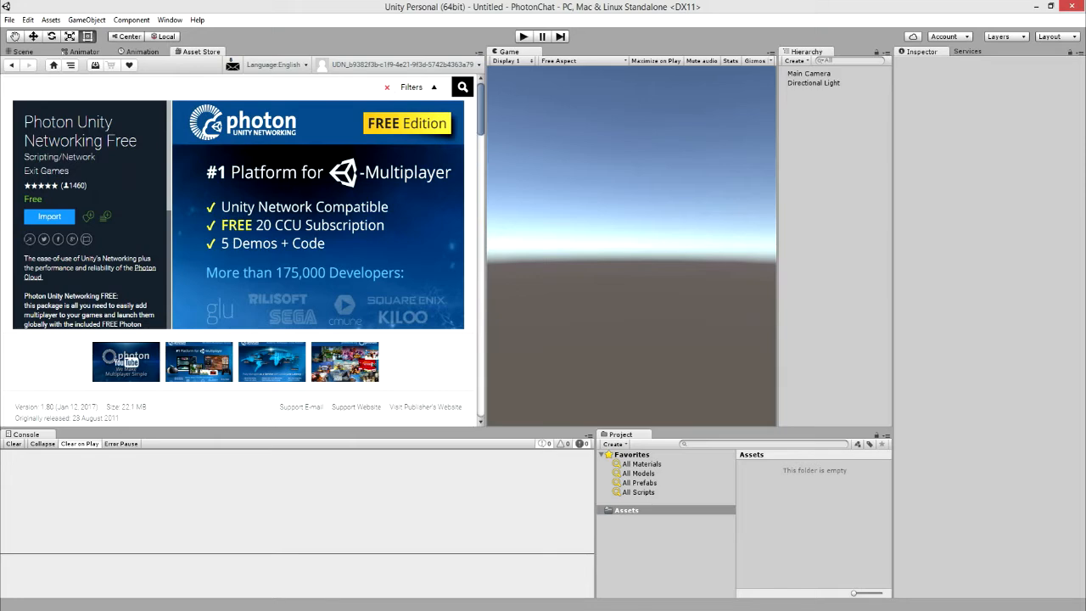
pyautogui.scroll(-3, 242, 246)
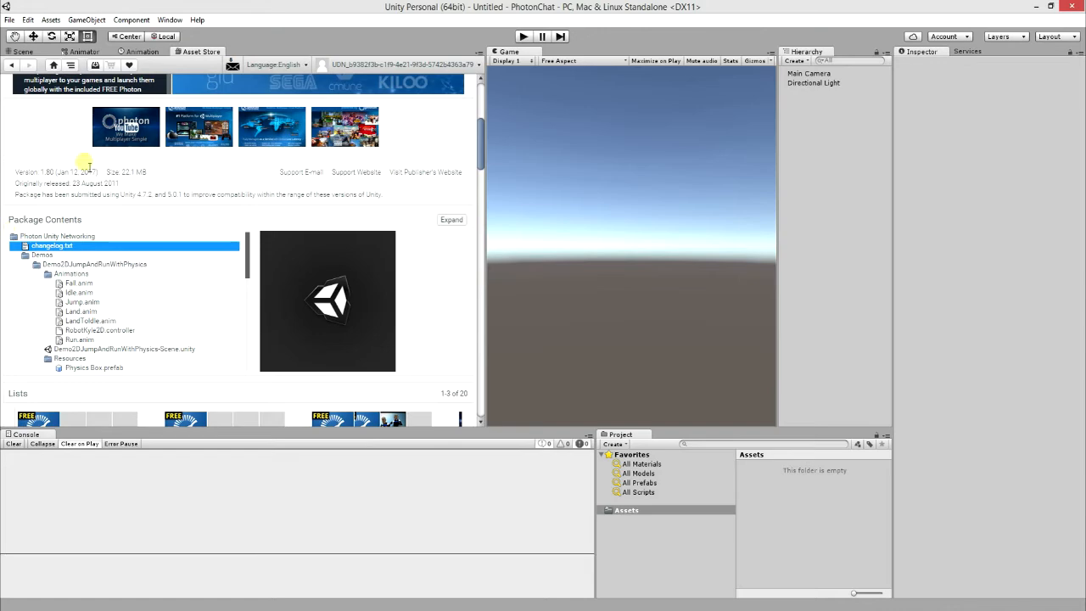
pyautogui.scroll(-2, 46, 181)
pyautogui.scroll(-8, 161, 146)
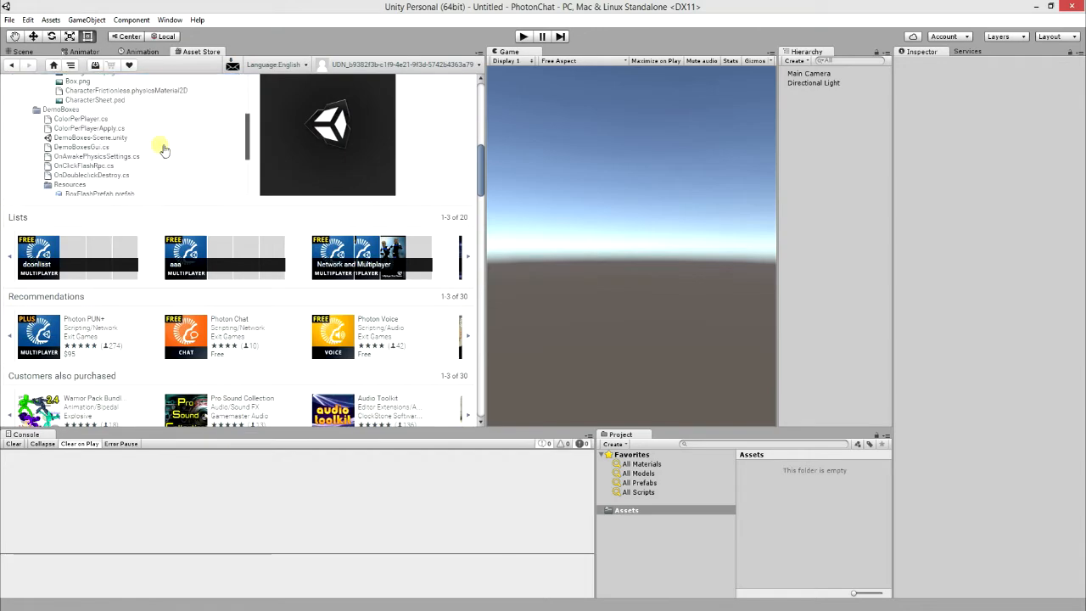
pyautogui.scroll(-5, 198, 151)
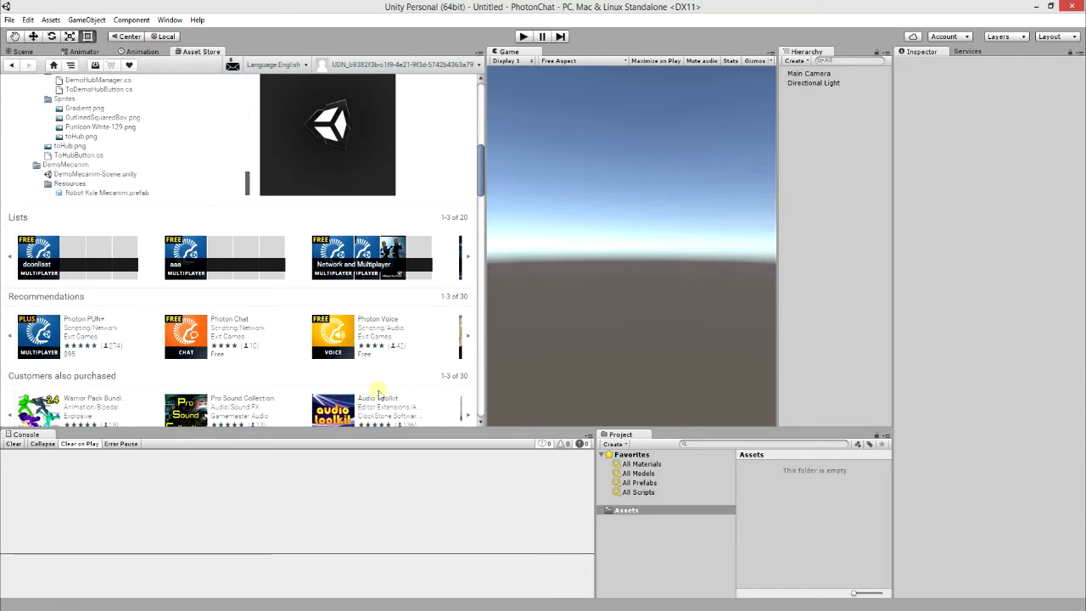
# Import the full Photon Unity Networking Free package into the project, collapsing the demo folders in its import list to review them
pyautogui.scroll(3, 128, 254)
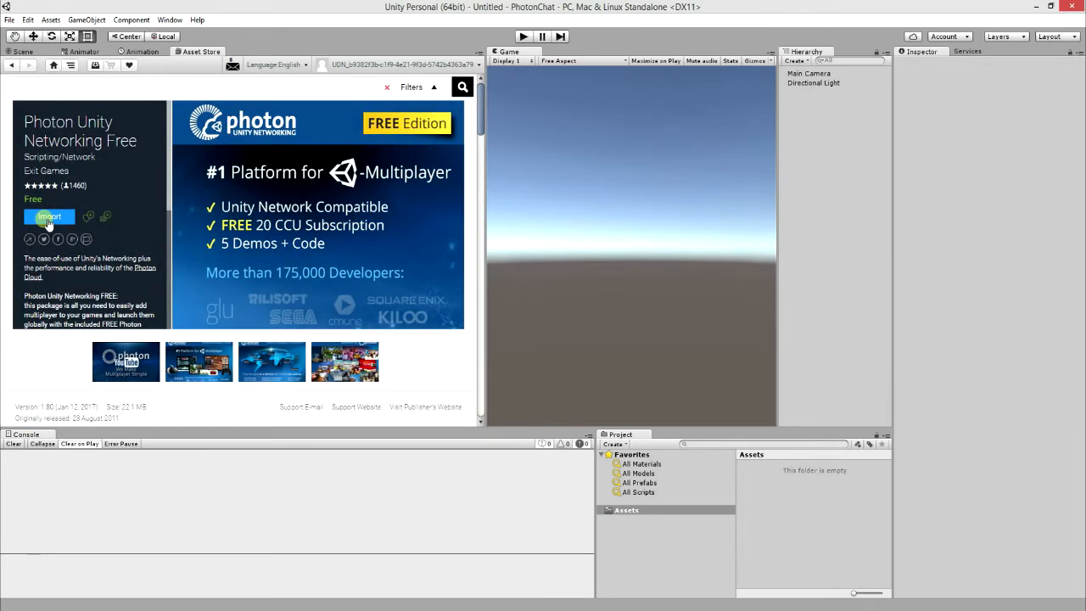
pyautogui.click(49, 219)
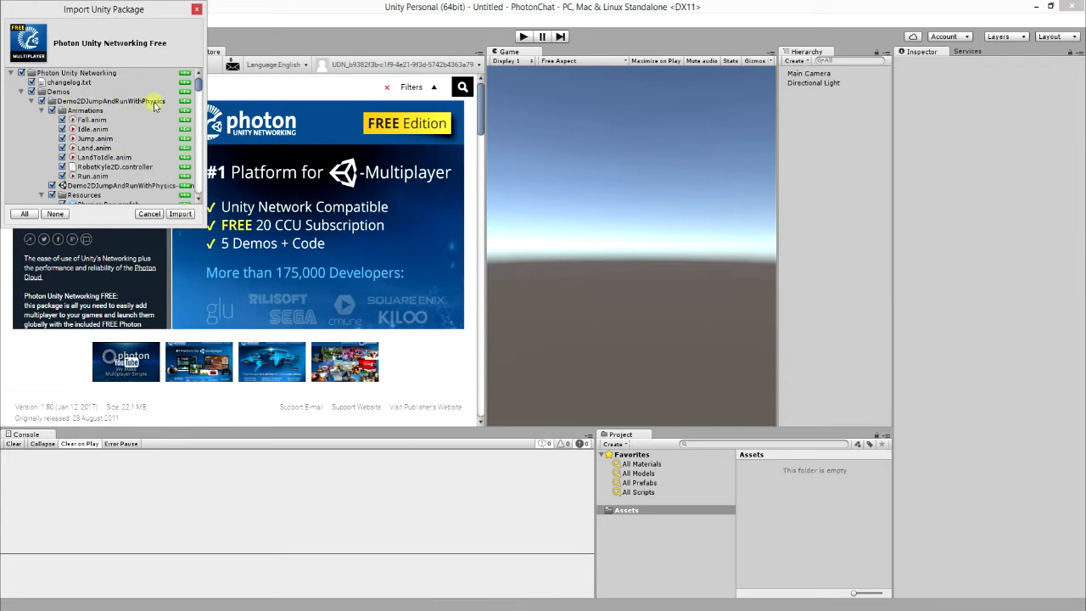
pyautogui.click(32, 102)
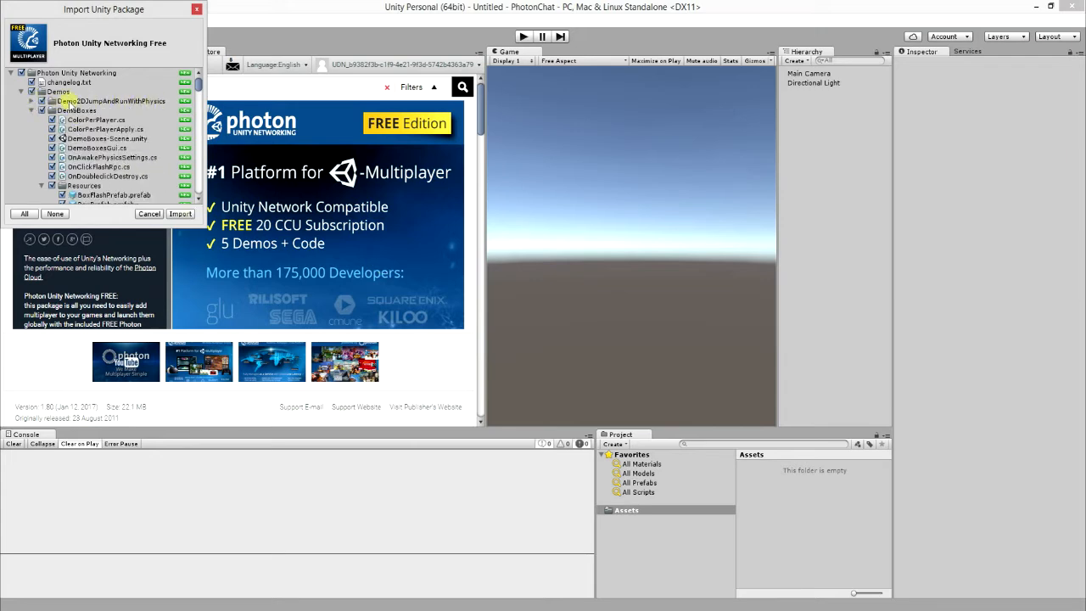
pyautogui.click(31, 110)
pyautogui.click(32, 120)
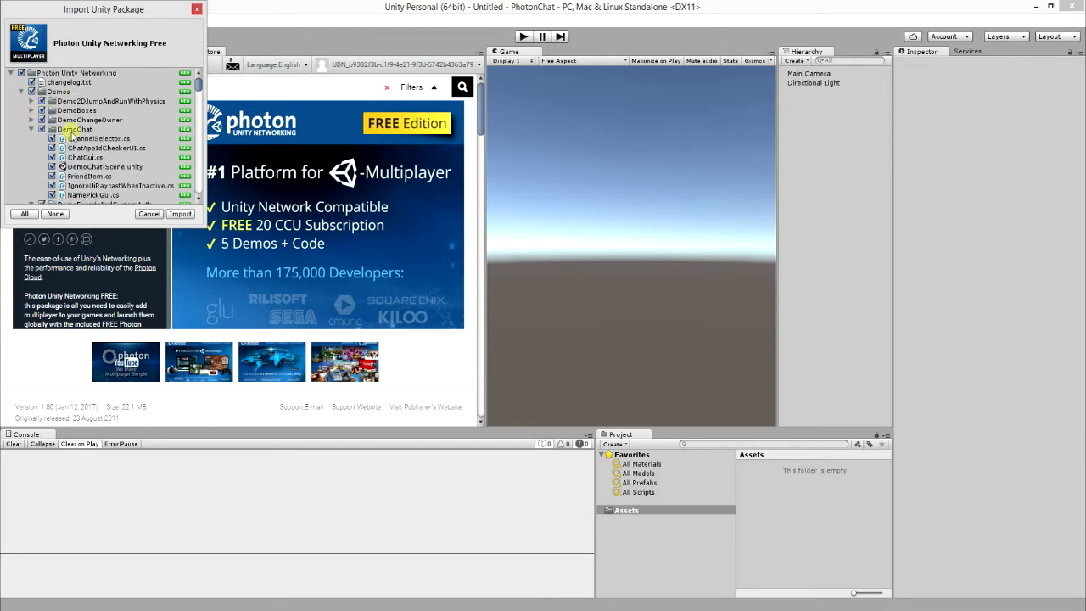
pyautogui.click(85, 130)
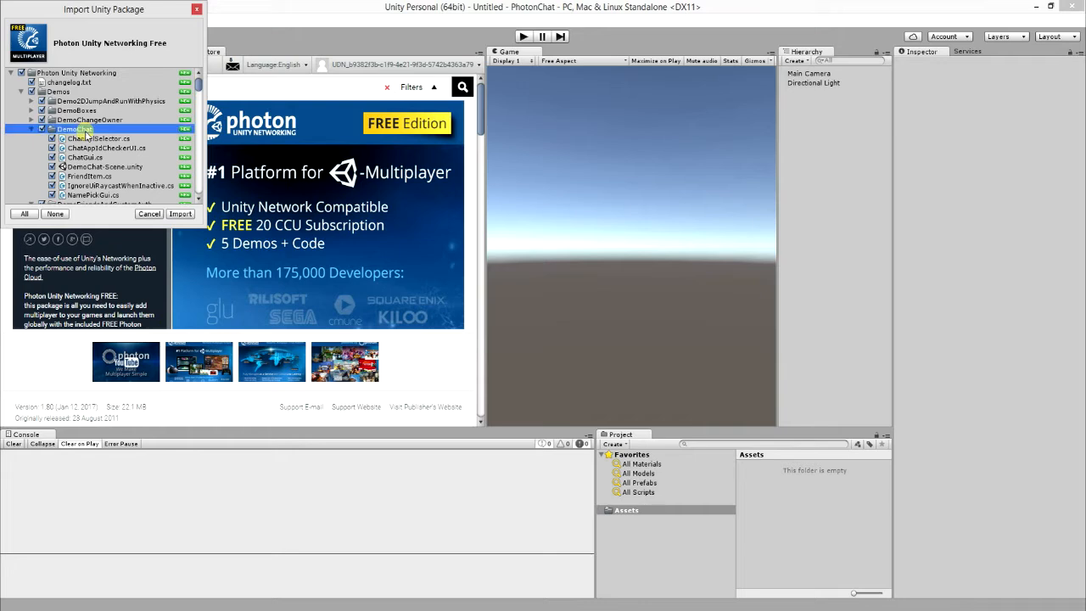
pyautogui.click(32, 129)
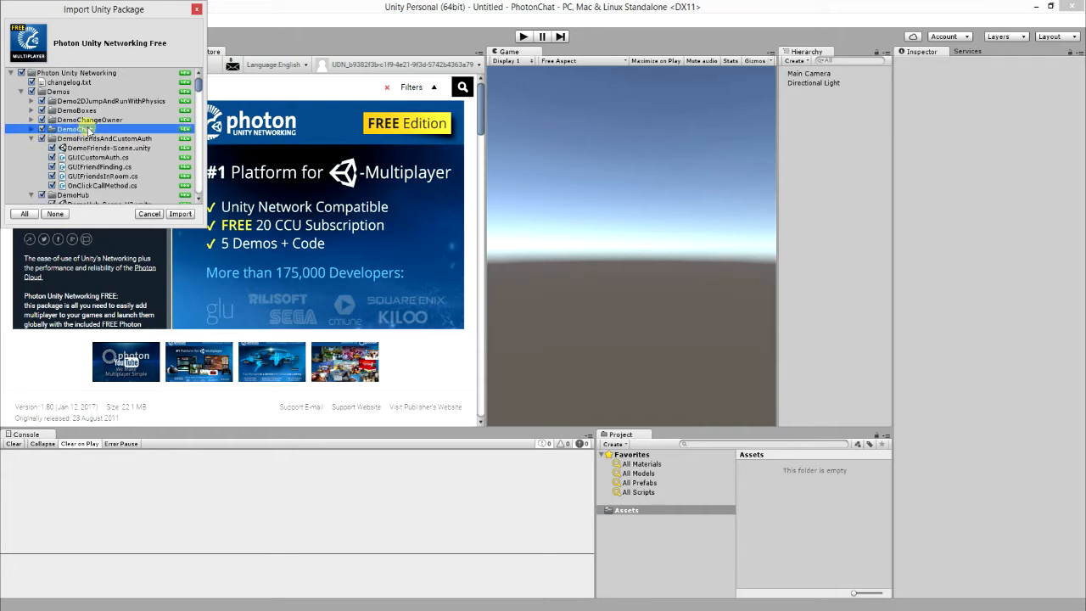
pyautogui.click(32, 138)
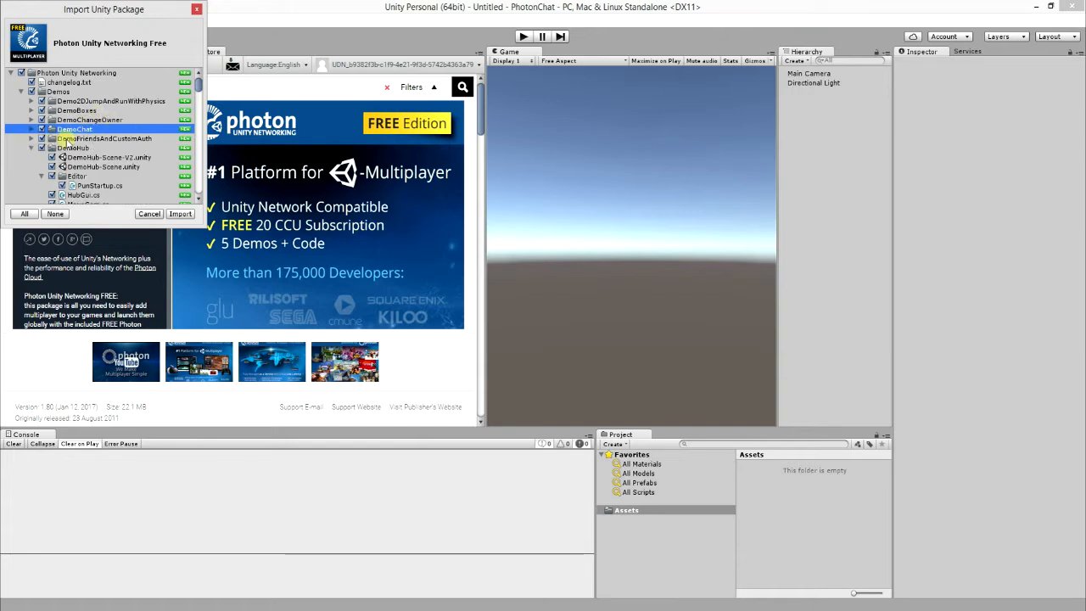
pyautogui.click(31, 148)
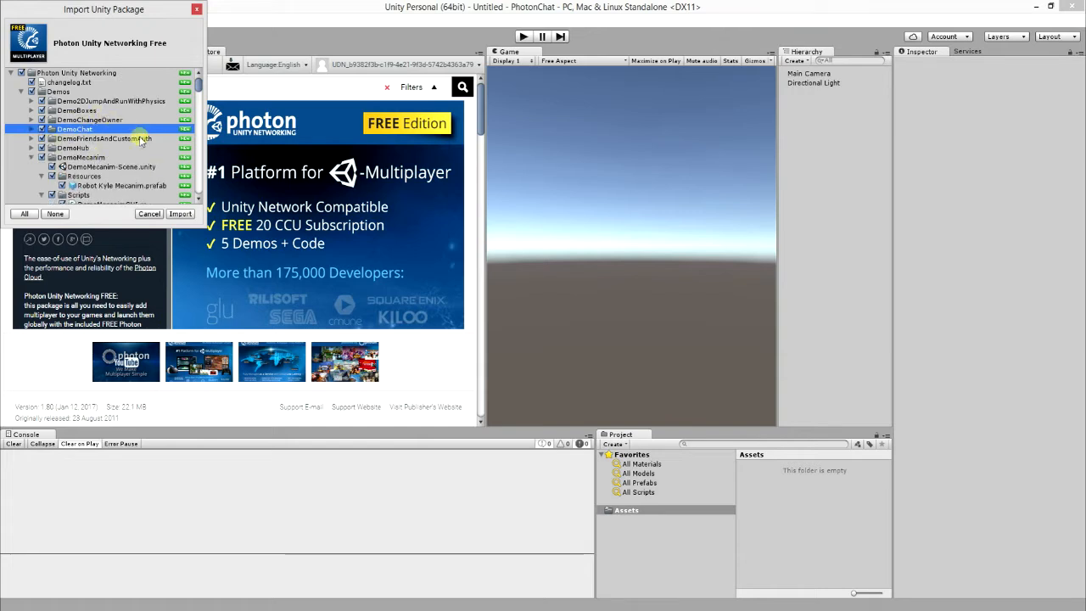
pyautogui.click(180, 213)
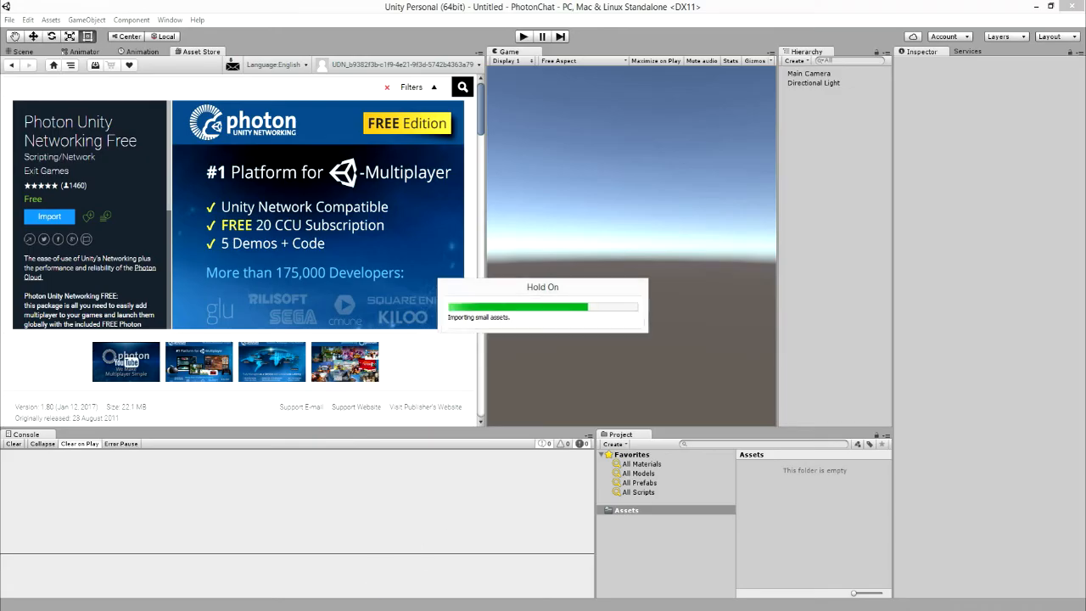
# Switch to the IMP THINGS document in Word and copy the Photon app ID listed under Test
pyautogui.click(373, 609)
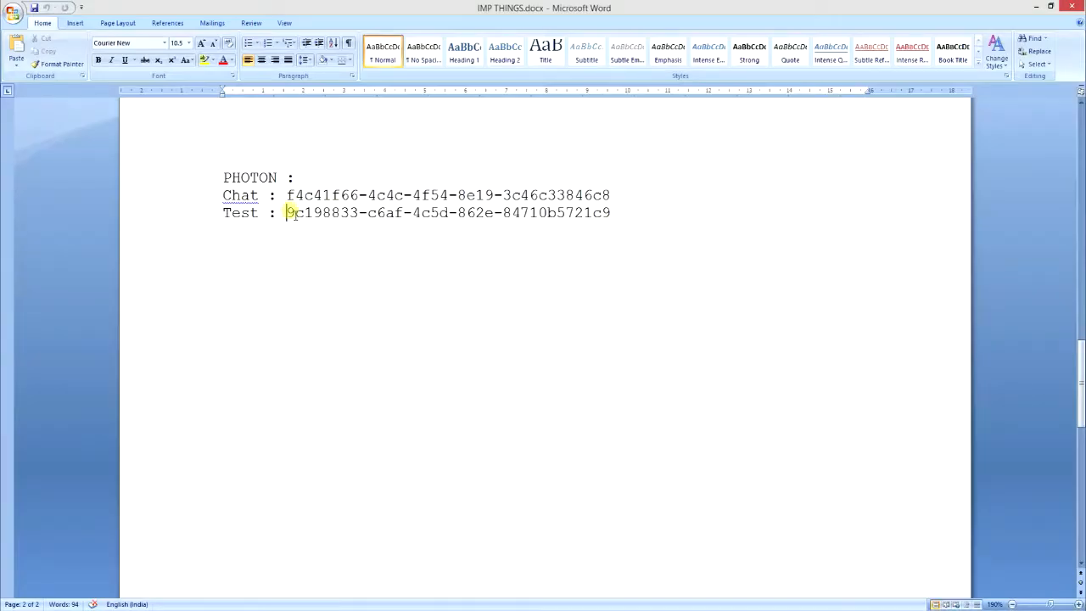
pyautogui.moveTo(359, 213); pyautogui.dragTo(596, 211)
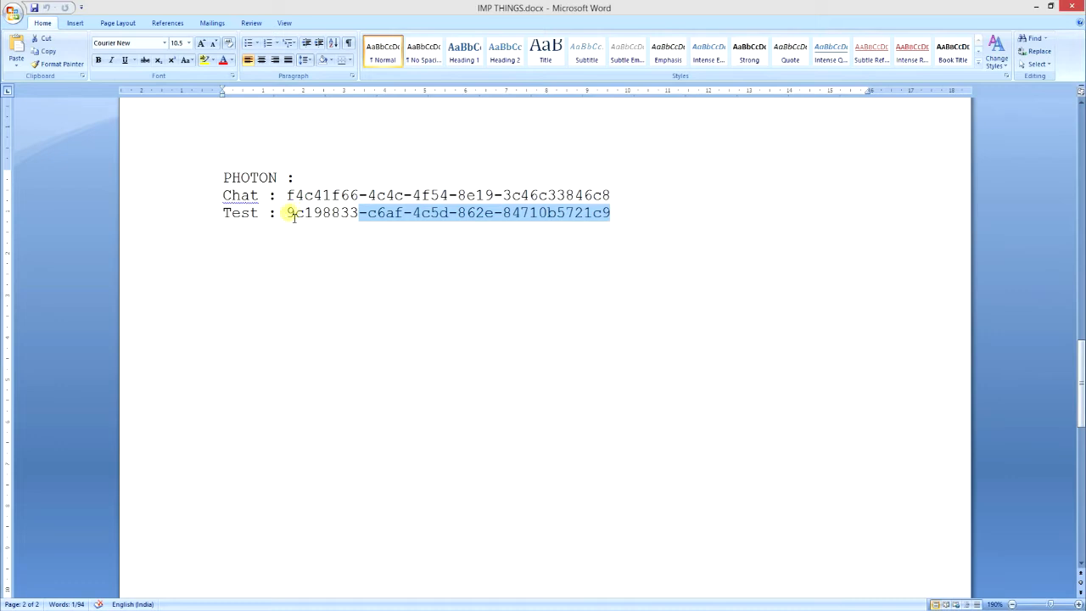
pyautogui.moveTo(289, 215); pyautogui.dragTo(610, 213)
pyautogui.hotkey('ctrl', 'c')
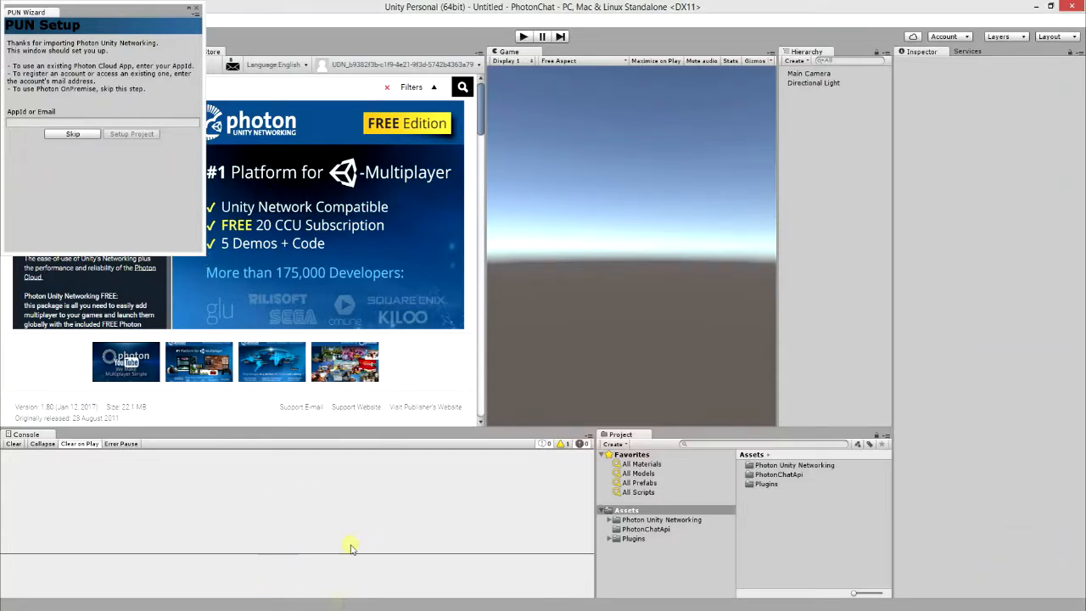
# Return to Unity, paste the copied app ID into the PUN Wizard, set up the project with it, and close the wizard
pyautogui.click(376, 579)
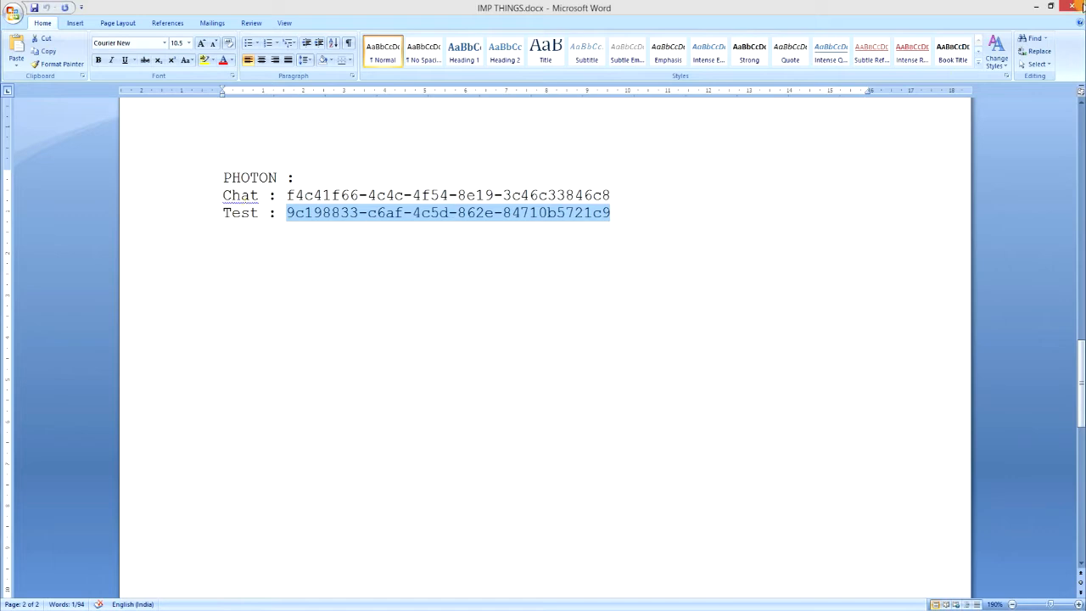
pyautogui.click(1033, 7)
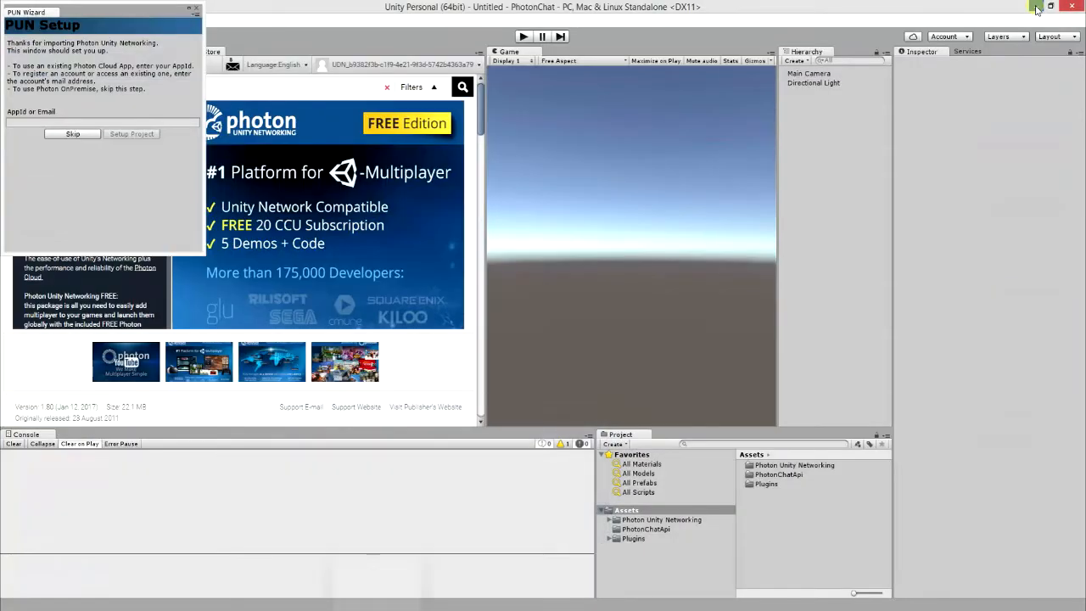
pyautogui.click(173, 124)
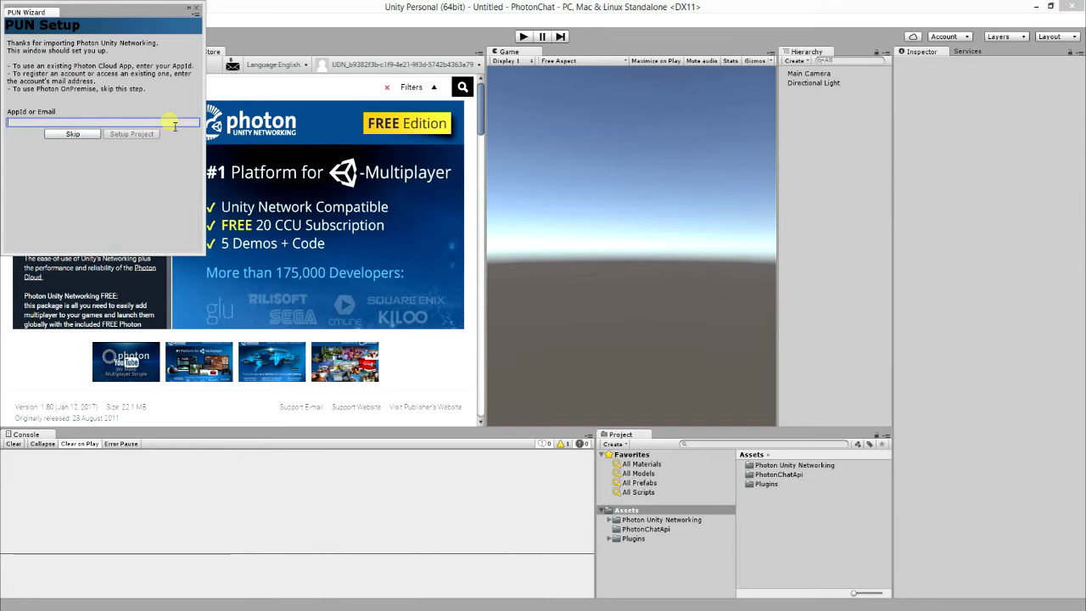
pyautogui.hotkey('ctrl', 'v')
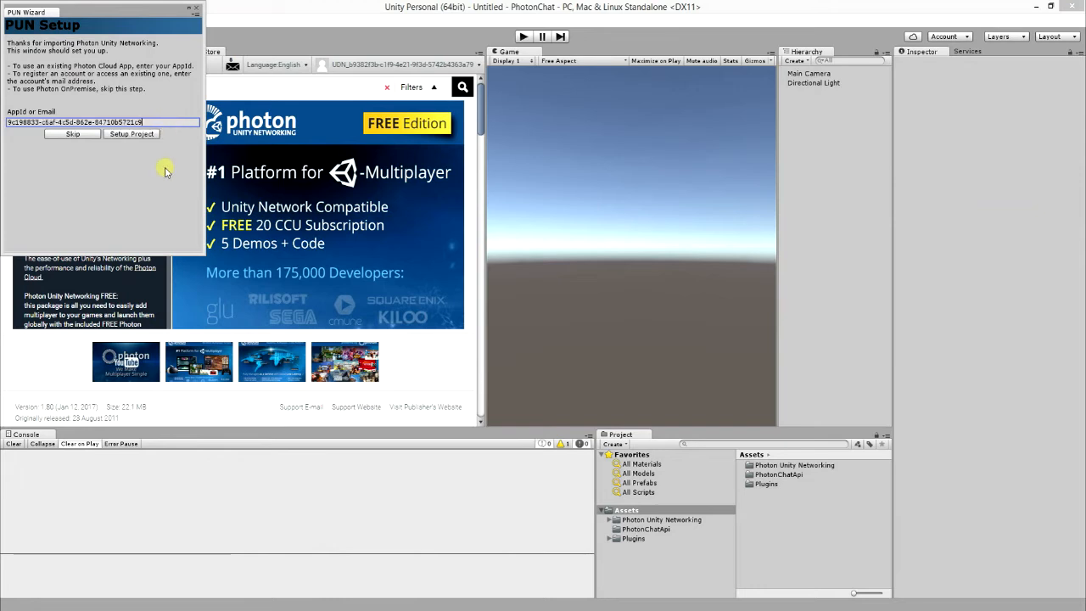
pyautogui.click(137, 134)
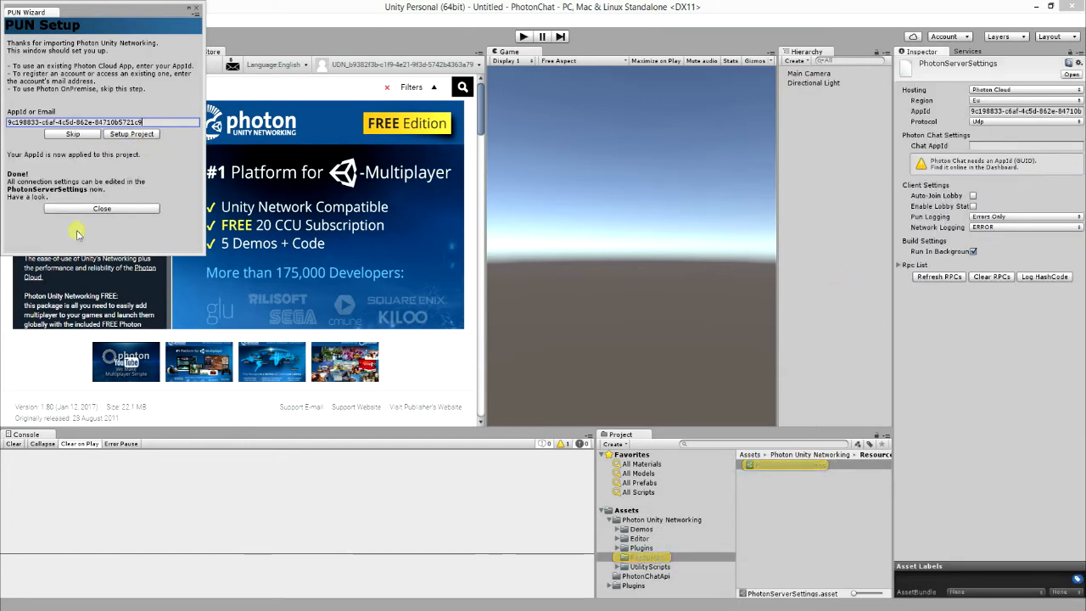
pyautogui.click(100, 208)
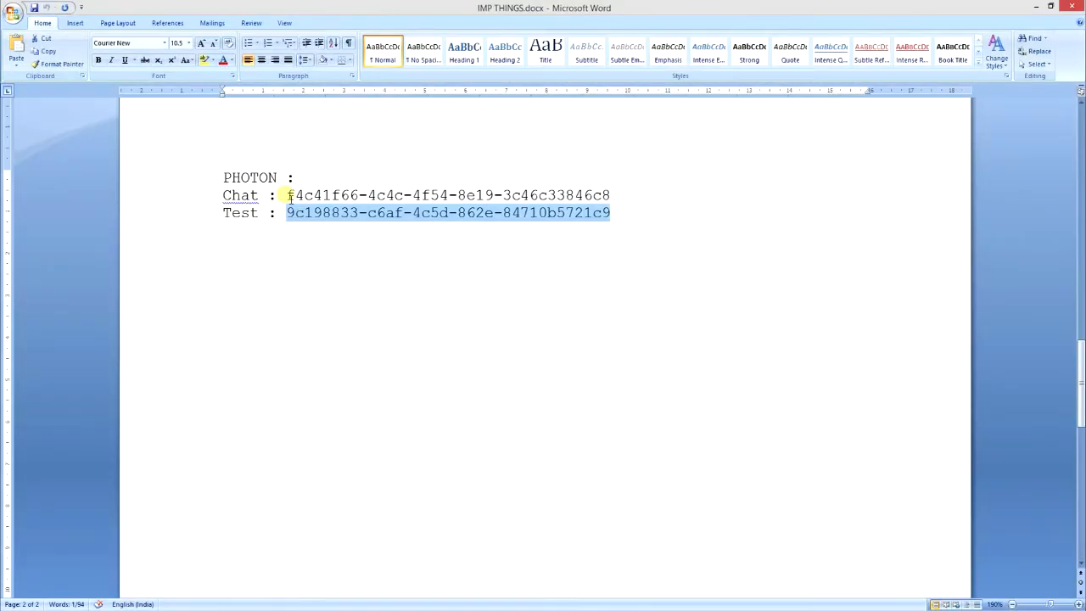
# In the Word document, select the entire Photon app ID listed under Chat for copying
pyautogui.moveTo(290, 196); pyautogui.dragTo(607, 197)
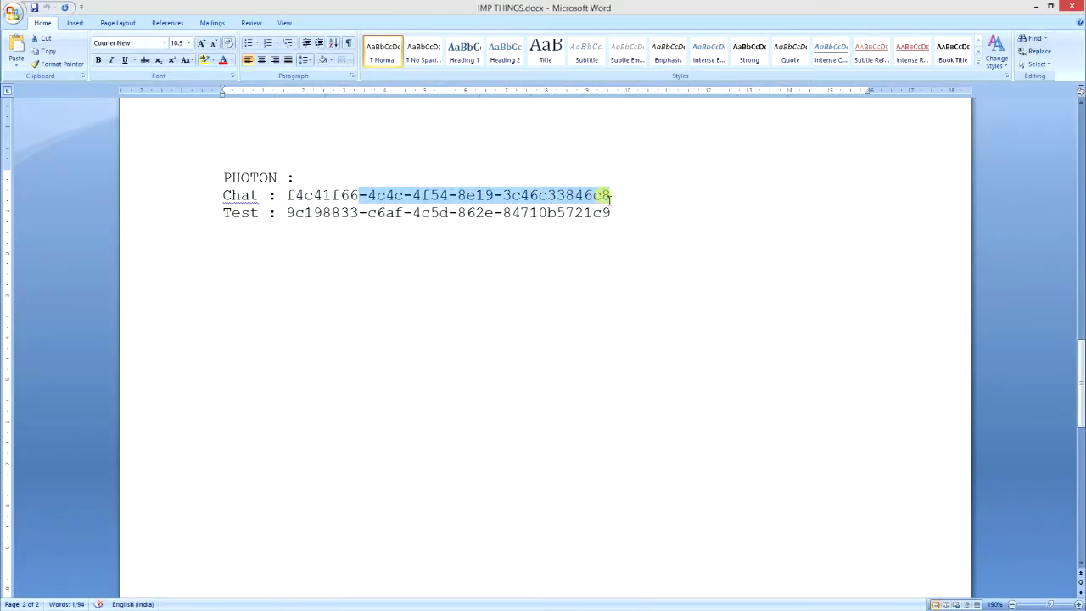
pyautogui.click(288, 196)
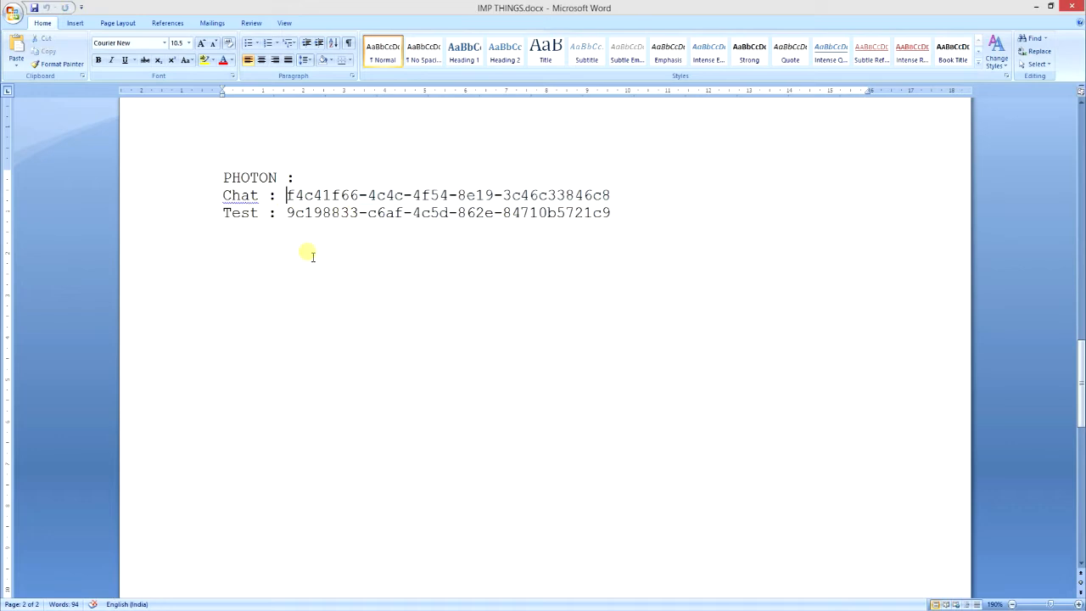
pyautogui.hotkey('shift', 'End')
pyautogui.hotkey('shift', 'Left')
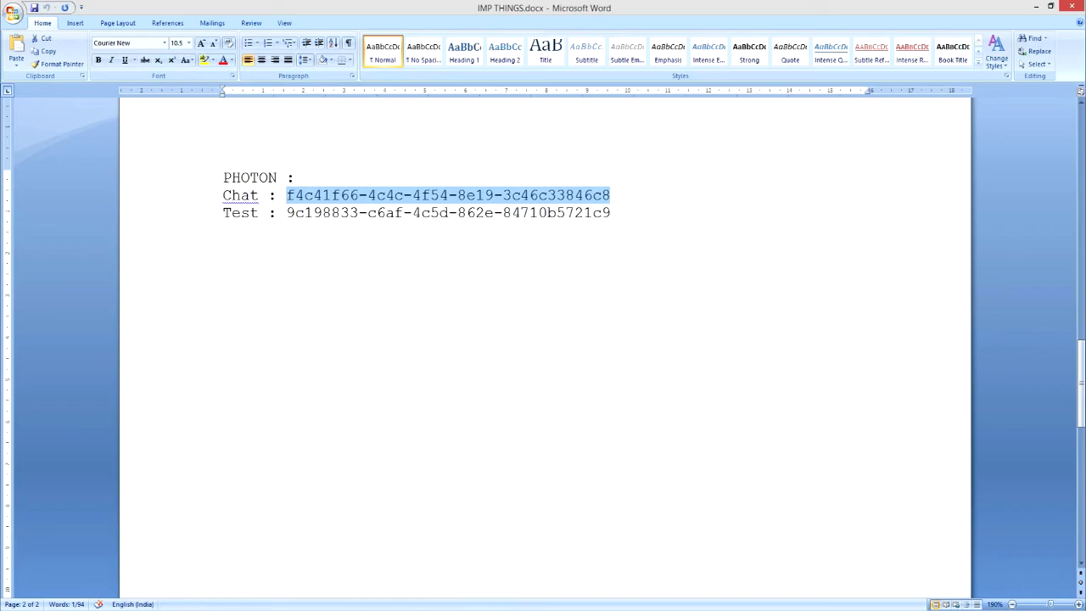
# Back in Unity, paste the chat app ID into Chat AppId of PhotonServerSettings and enable Auto-Join Lobby
pyautogui.hotkey('alt', 'Tab')
pyautogui.click(1015, 146)
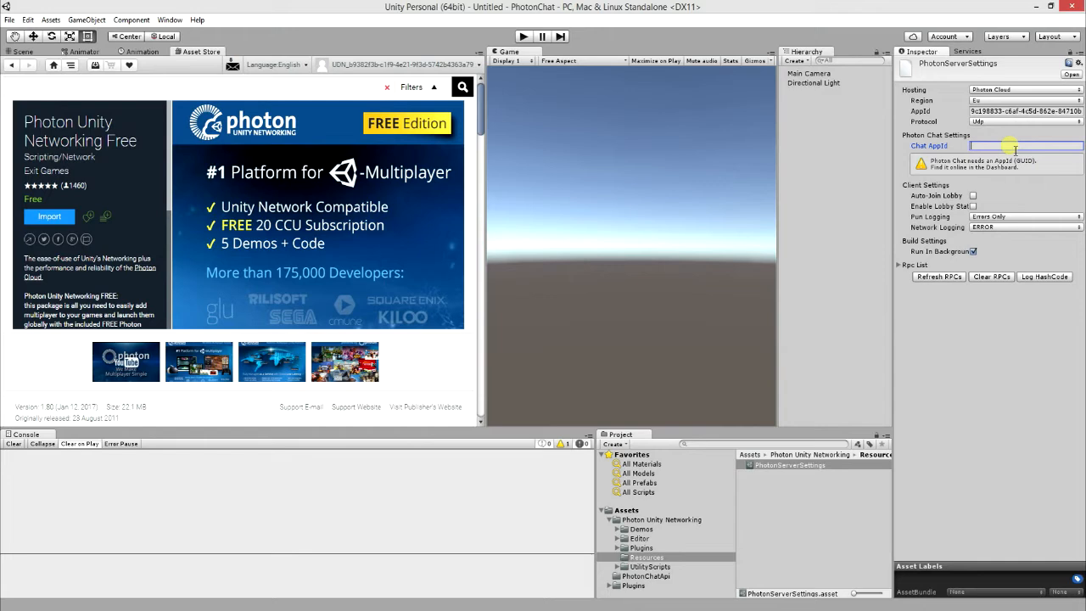
pyautogui.hotkey('ctrl', 'v')
pyautogui.press('Home')
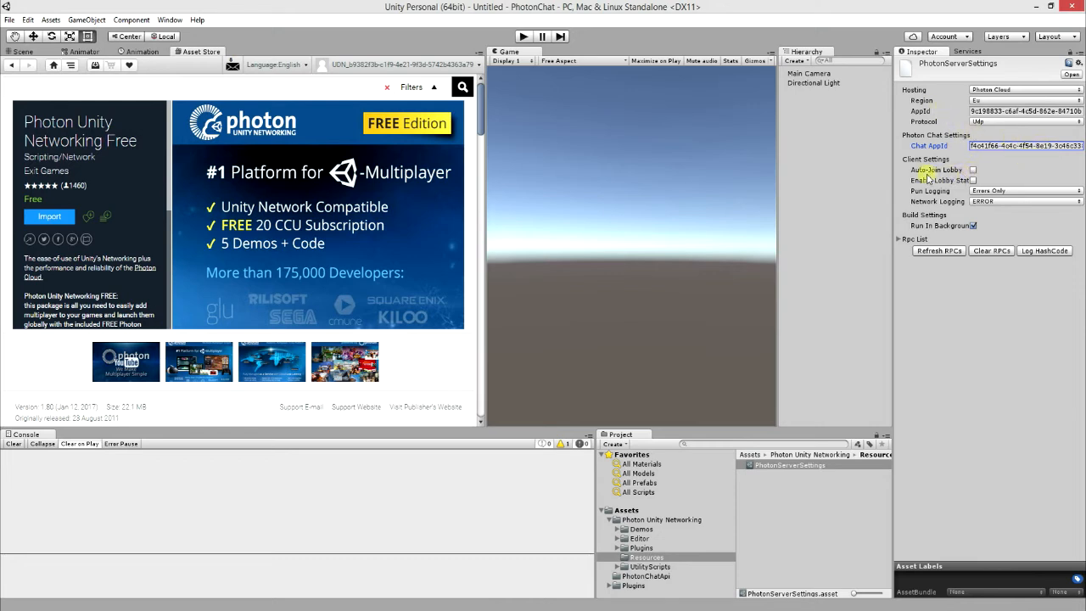
pyautogui.click(972, 169)
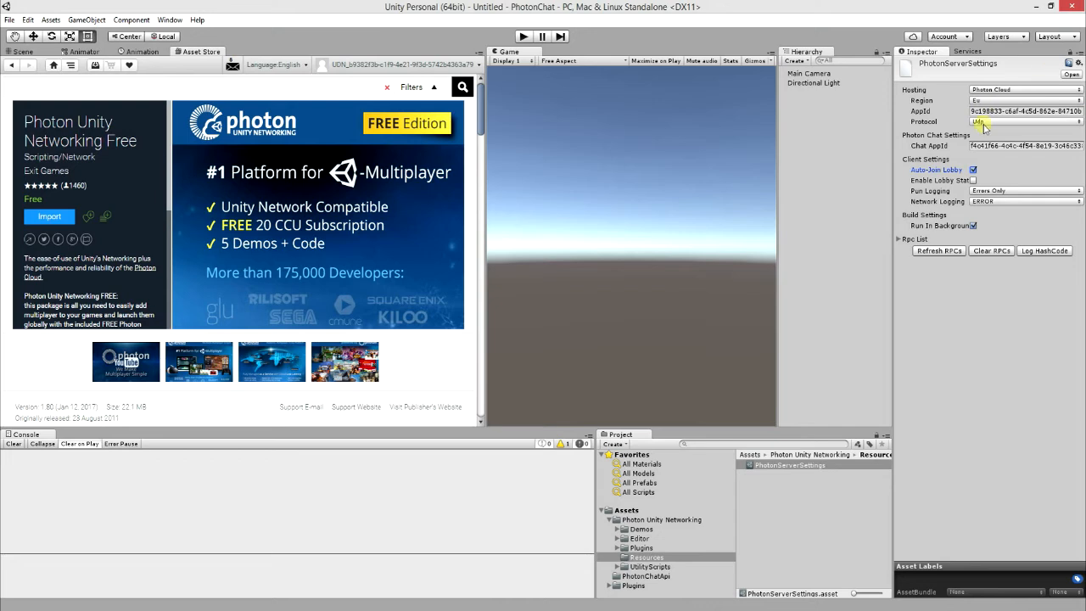
# Show the Scene view in 2D mode and add a UI Canvas to the scene
pyautogui.click(22, 50)
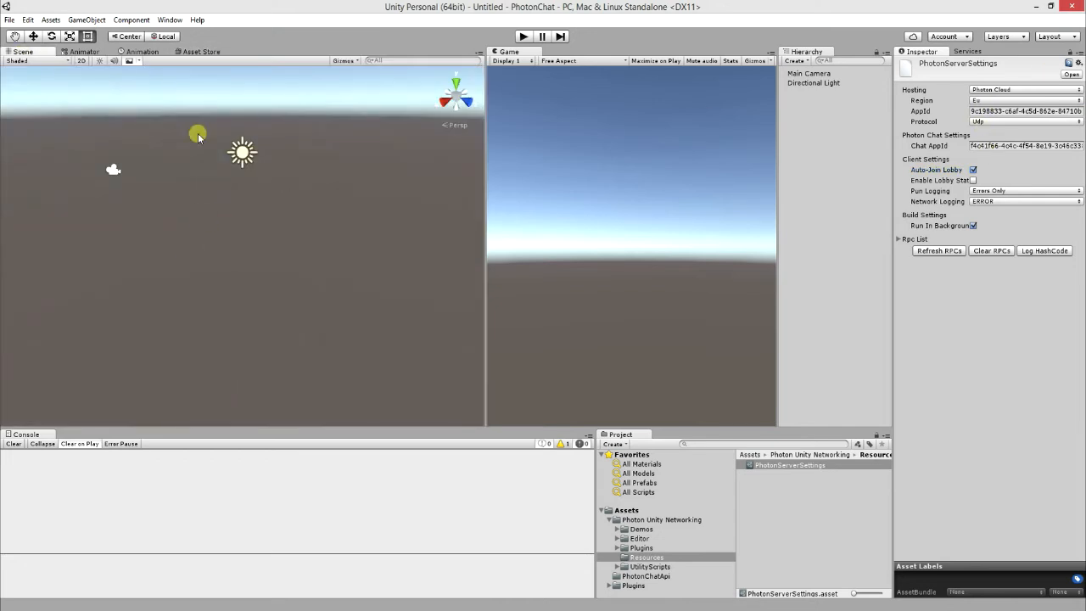
pyautogui.click(82, 60)
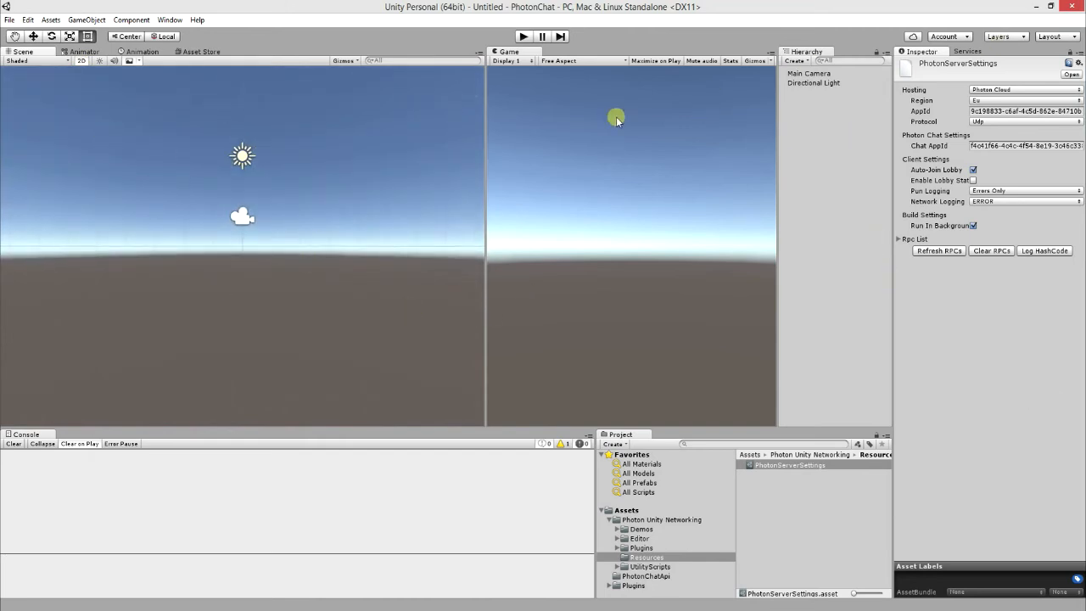
pyautogui.click(827, 119)
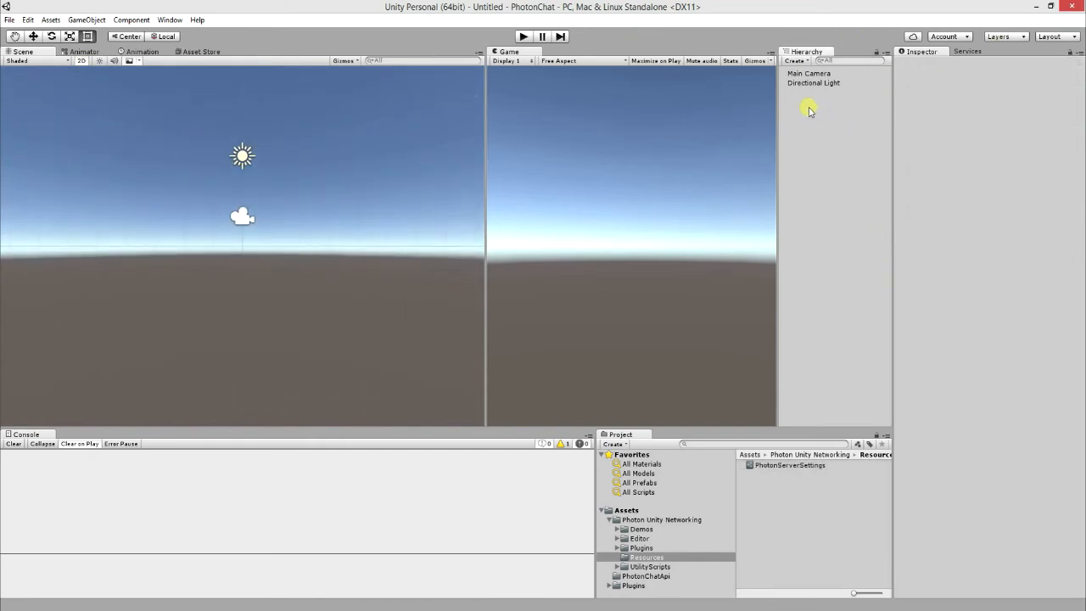
pyautogui.rightClick(808, 108)
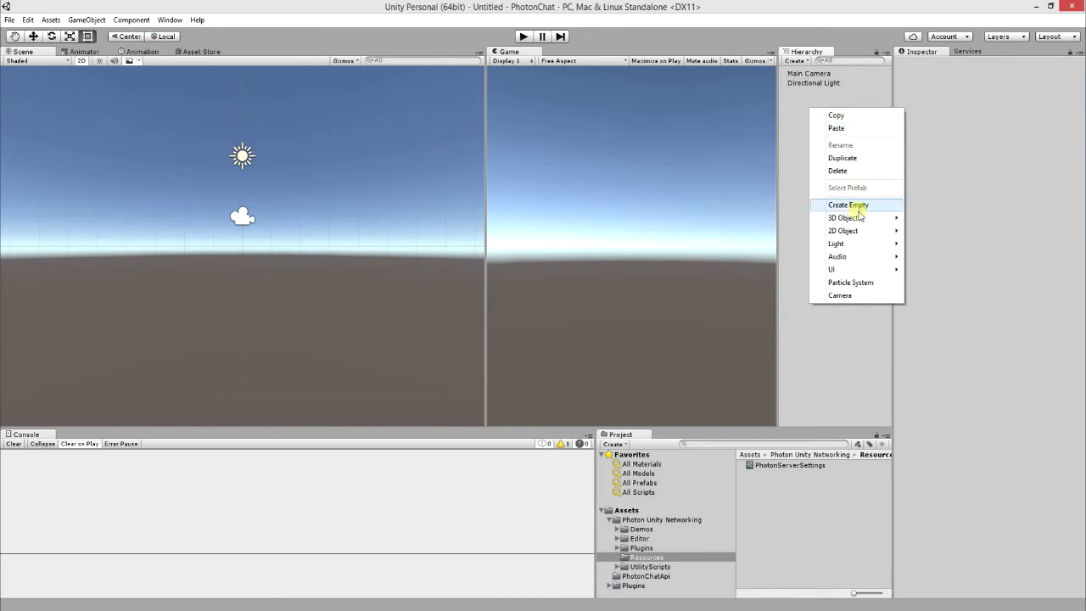
pyautogui.moveTo(850, 274)
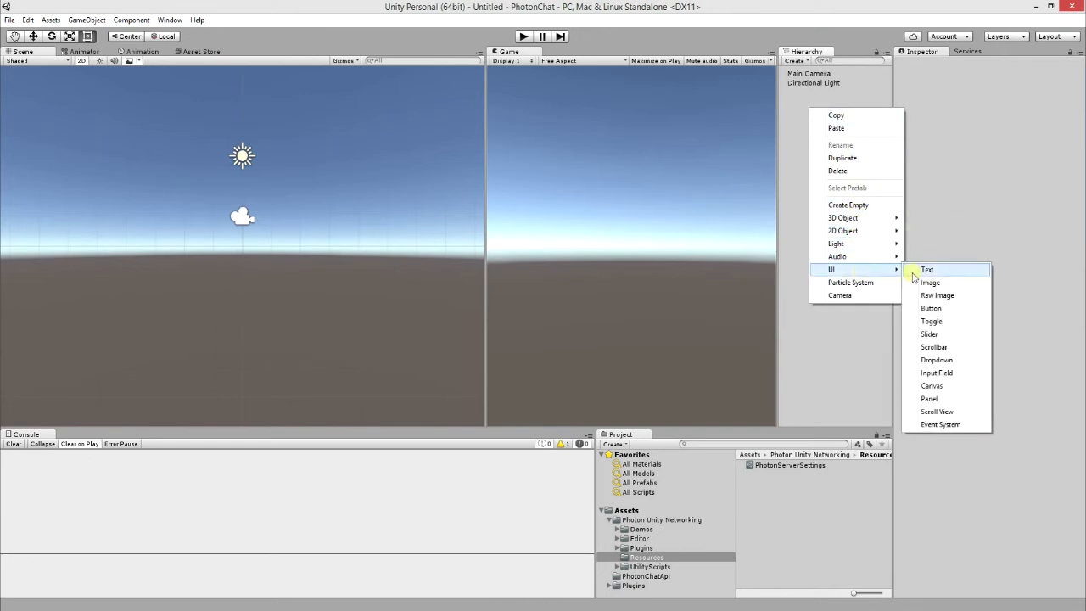
pyautogui.click(936, 386)
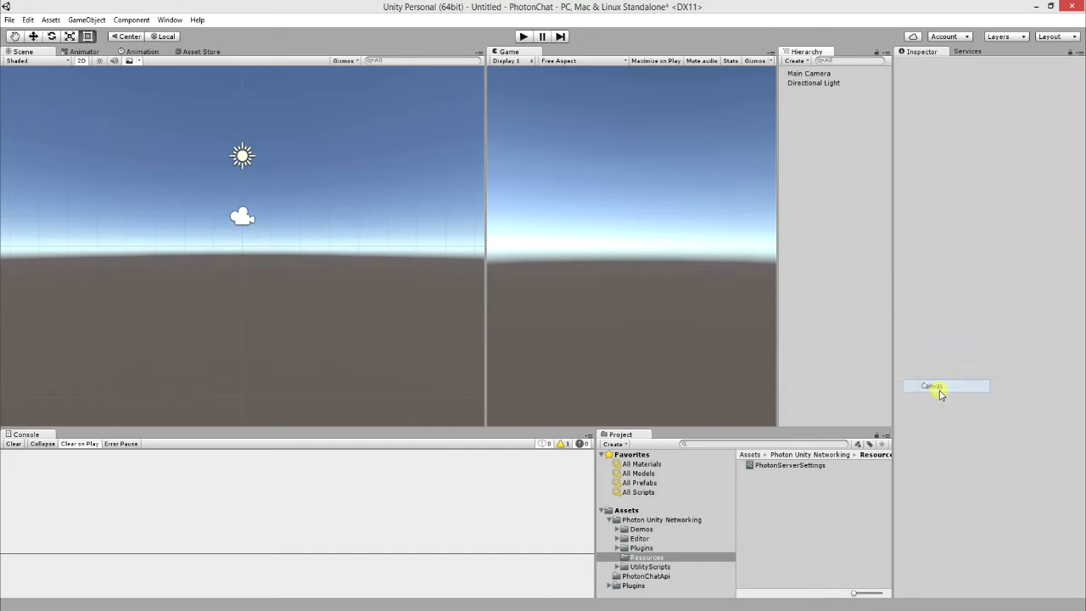
pyautogui.click(848, 189)
# Add a UI Panel as a child of the Canvas
pyautogui.click(802, 92)
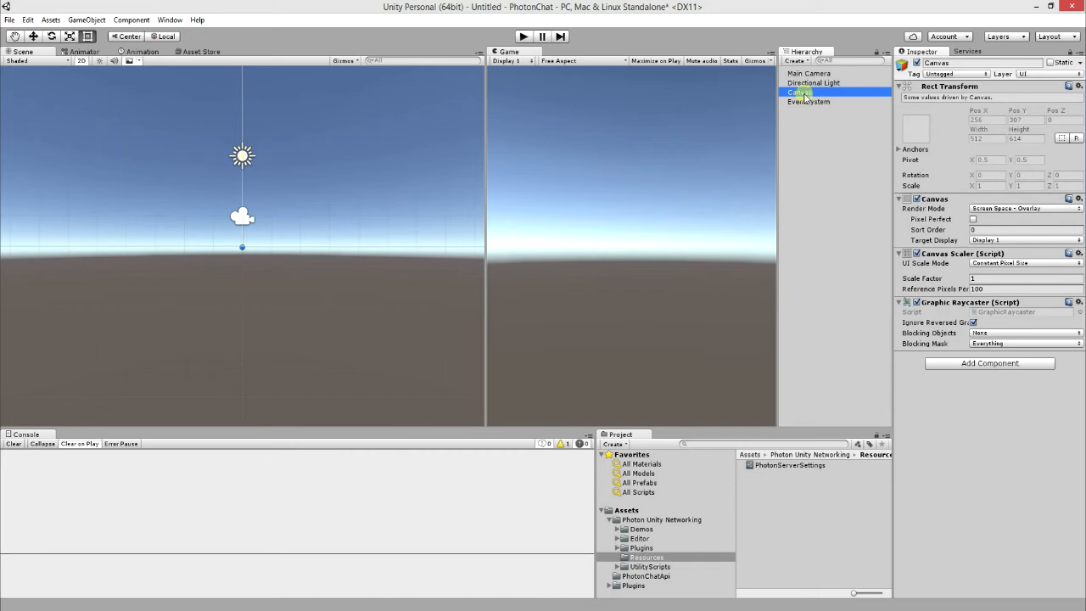
pyautogui.rightClick(804, 96)
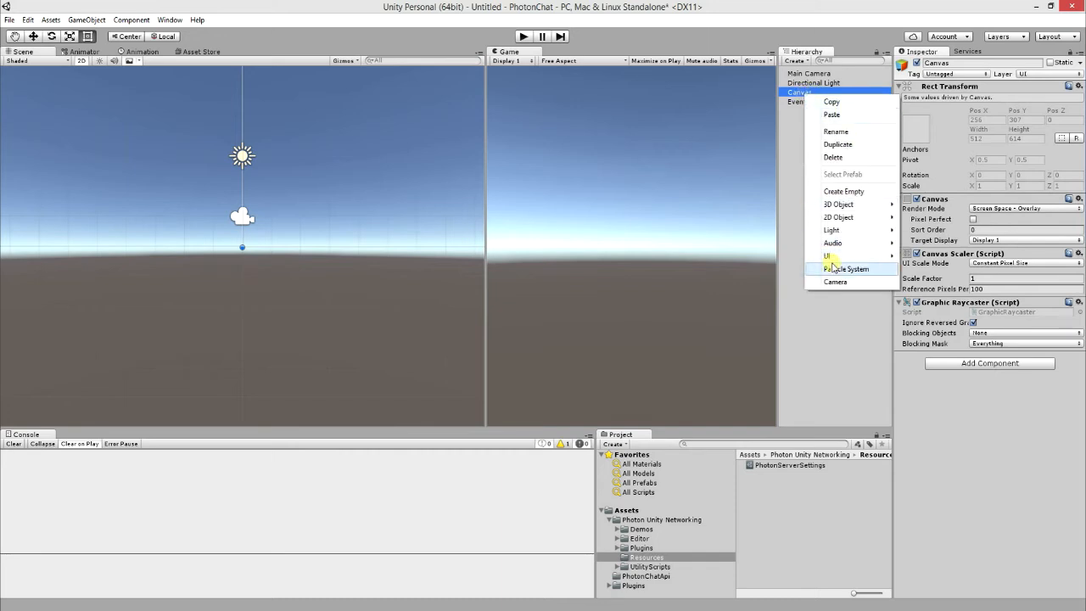
pyautogui.moveTo(831, 259)
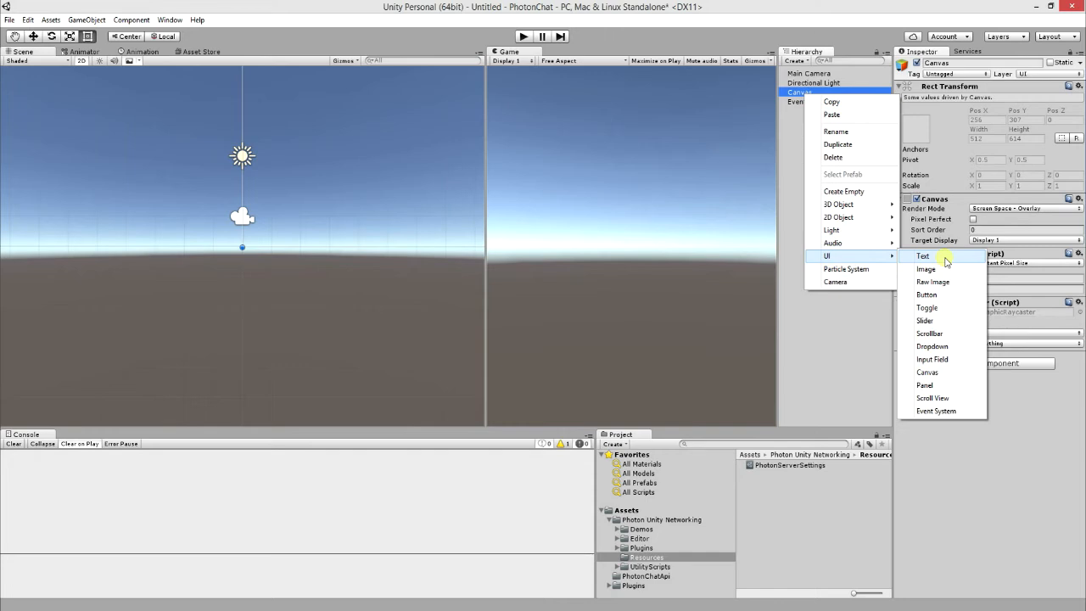
pyautogui.click(926, 385)
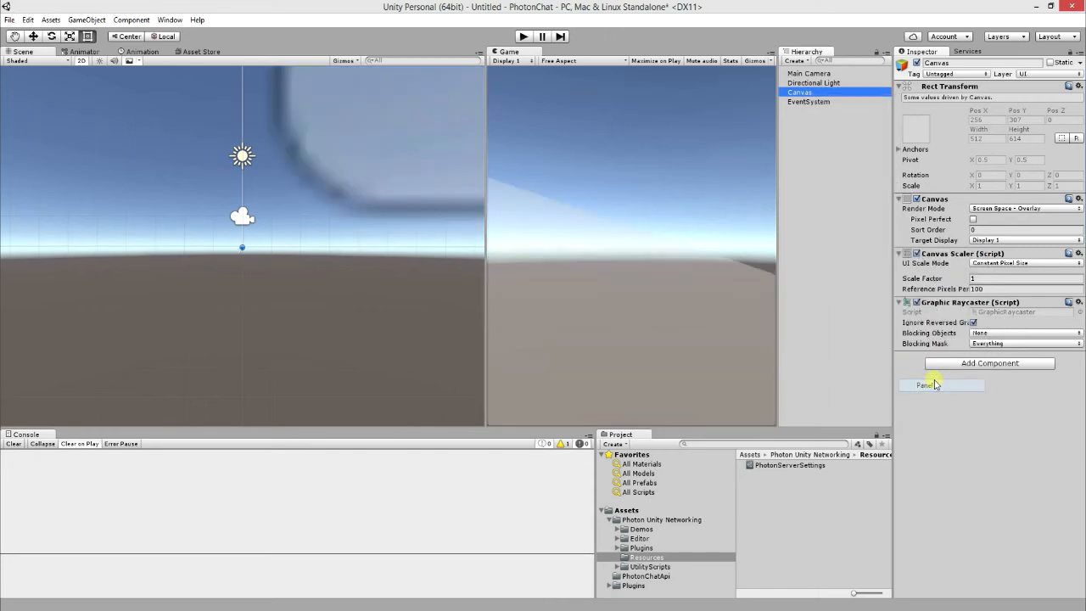
pyautogui.scroll(-6, 388, 250)
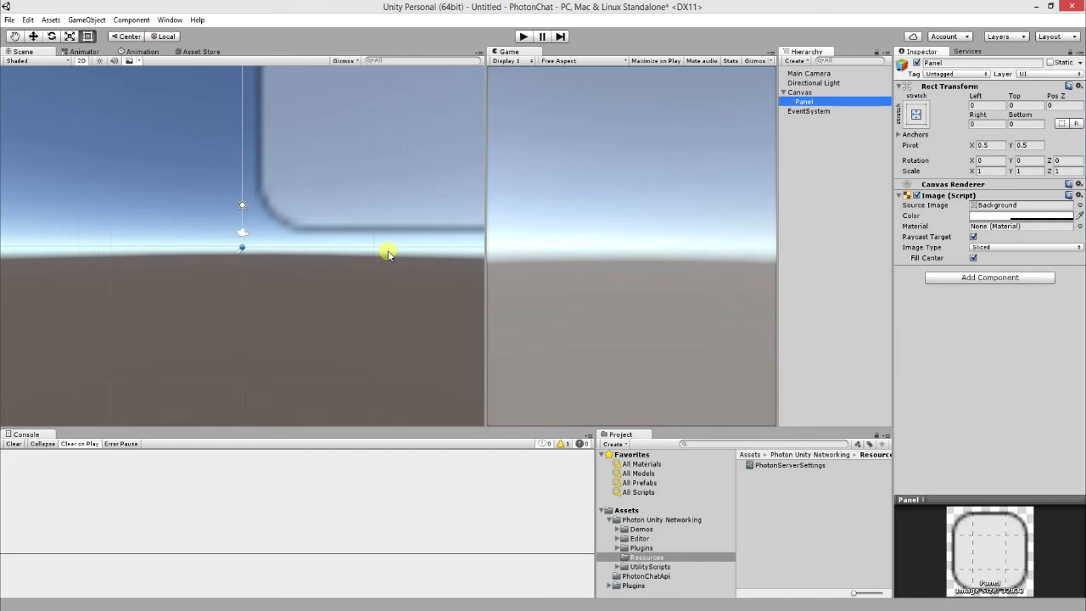
# Add a UI Input Field as a child of the Panel
pyautogui.scroll(-5, 388, 250)
pyautogui.moveTo(347, 239); pyautogui.dragTo(127, 399, button='middle')
pyautogui.doubleClick(812, 102)
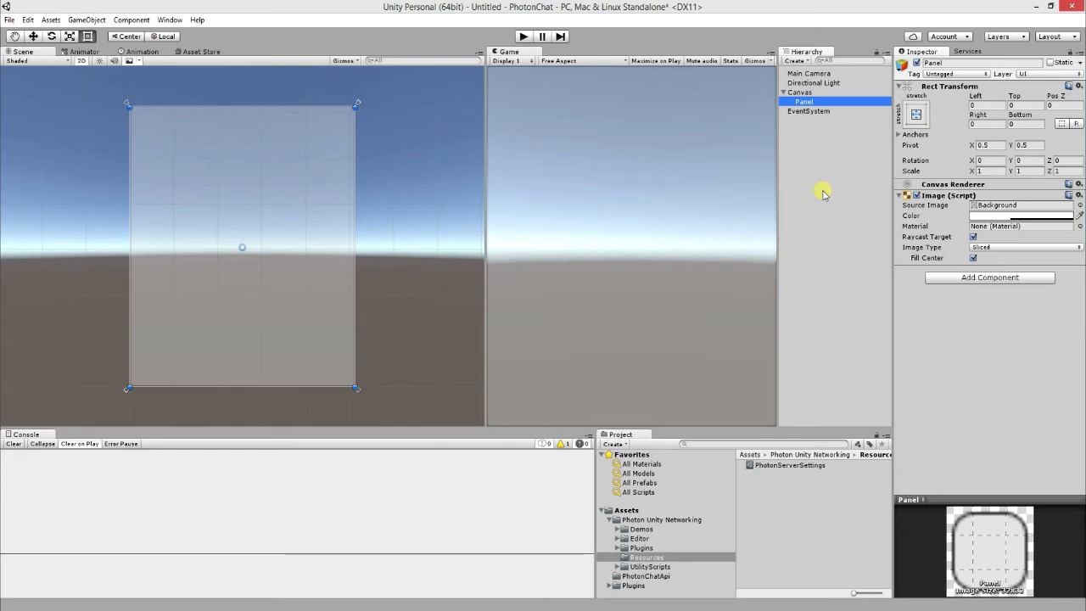
pyautogui.rightClick(807, 103)
pyautogui.moveTo(865, 265)
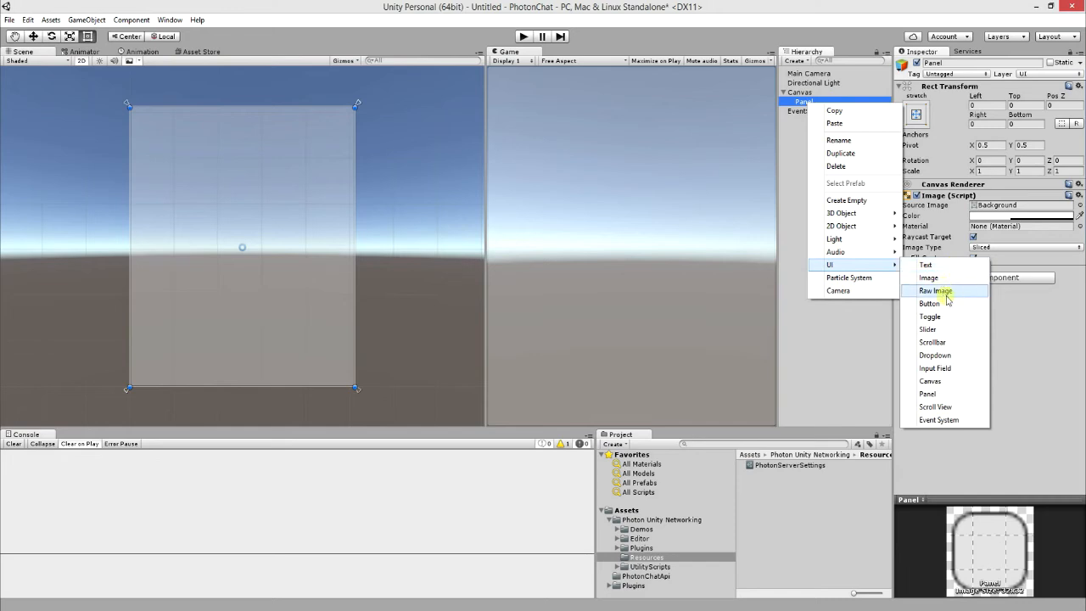
pyautogui.click(949, 368)
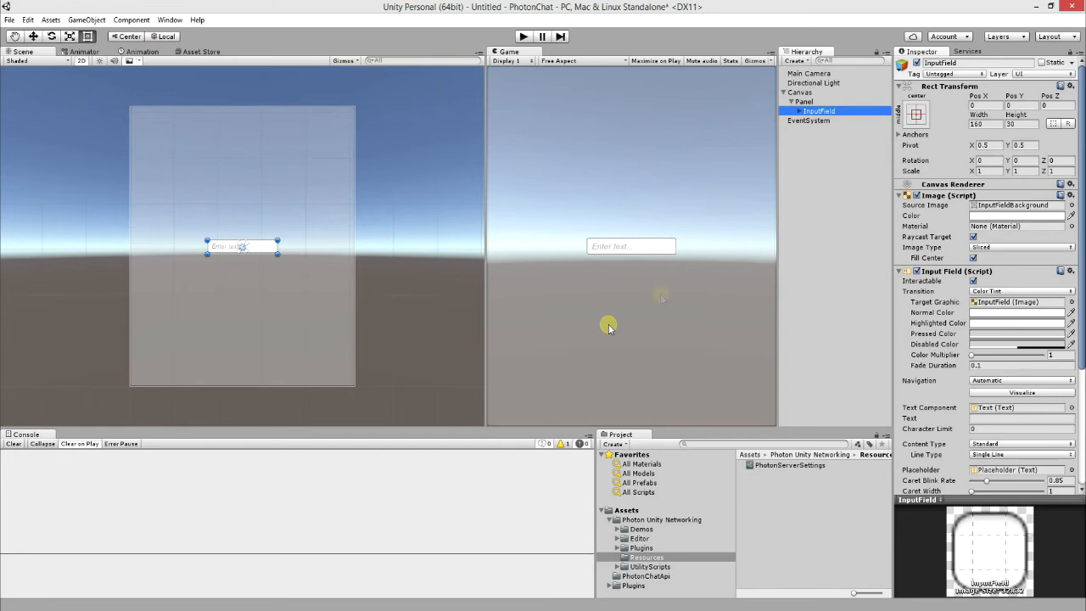
# Change the input field's placeholder text to "Enter Name"
pyautogui.click(797, 111)
pyautogui.click(830, 120)
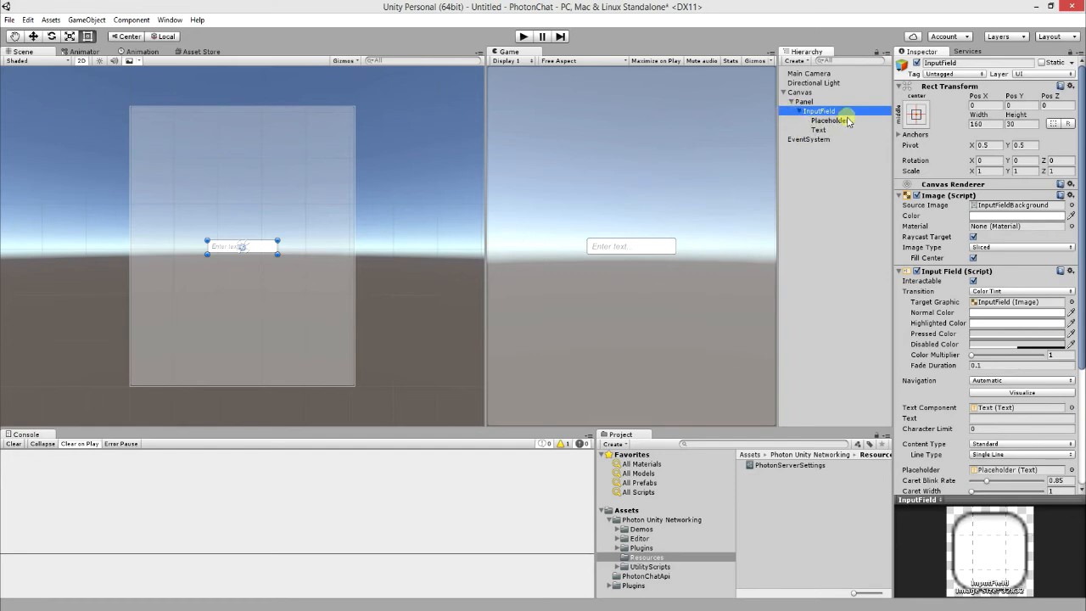
pyautogui.click(973, 222)
pyautogui.hotkey('ctrl', 'a')
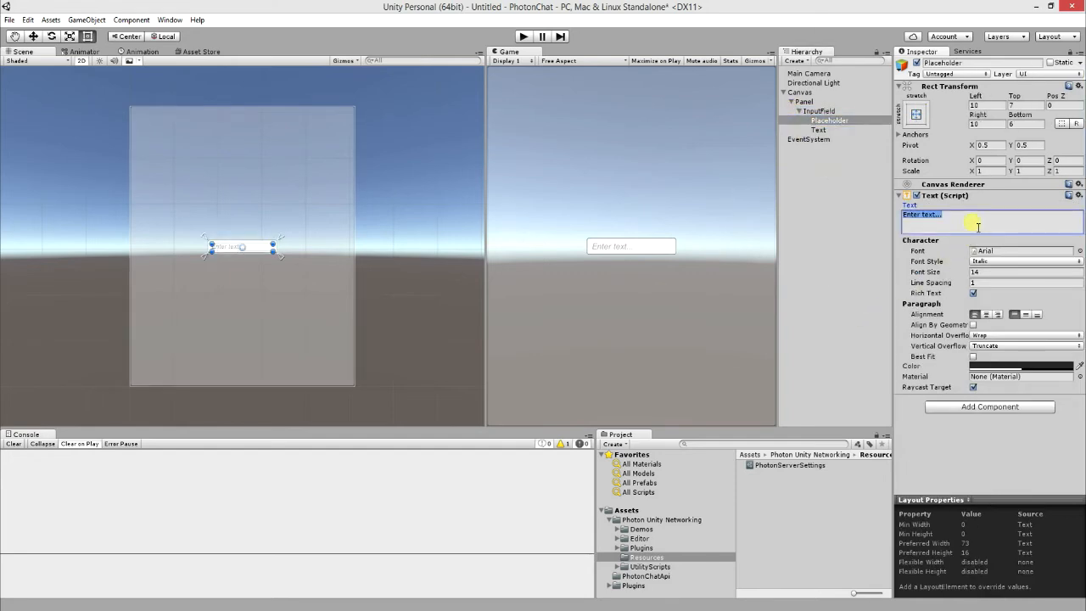
pyautogui.click(978, 227)
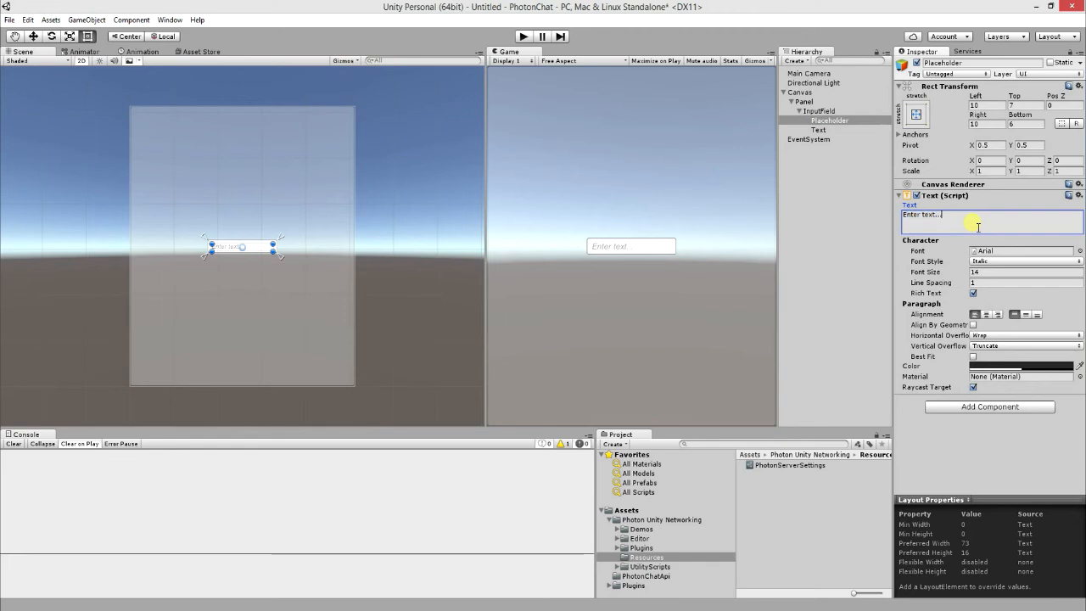
pyautogui.press('BackSpace')
pyautogui.press('BackSpace')
pyautogui.press('BackSpace')
pyautogui.press('BackSpace')
pyautogui.press('BackSpace')
pyautogui.press('BackSpace')
pyautogui.press('BackSpace')
pyautogui.write('Name')
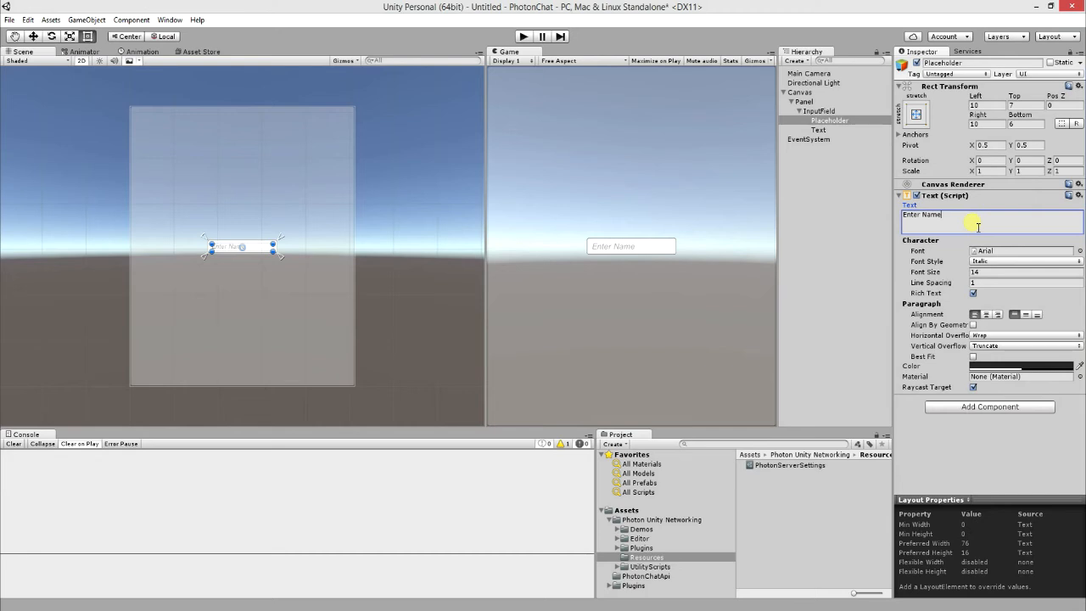
# Save the scene as photonChatOne in the project's Assets folder
pyautogui.hotkey('ctrl', 's')
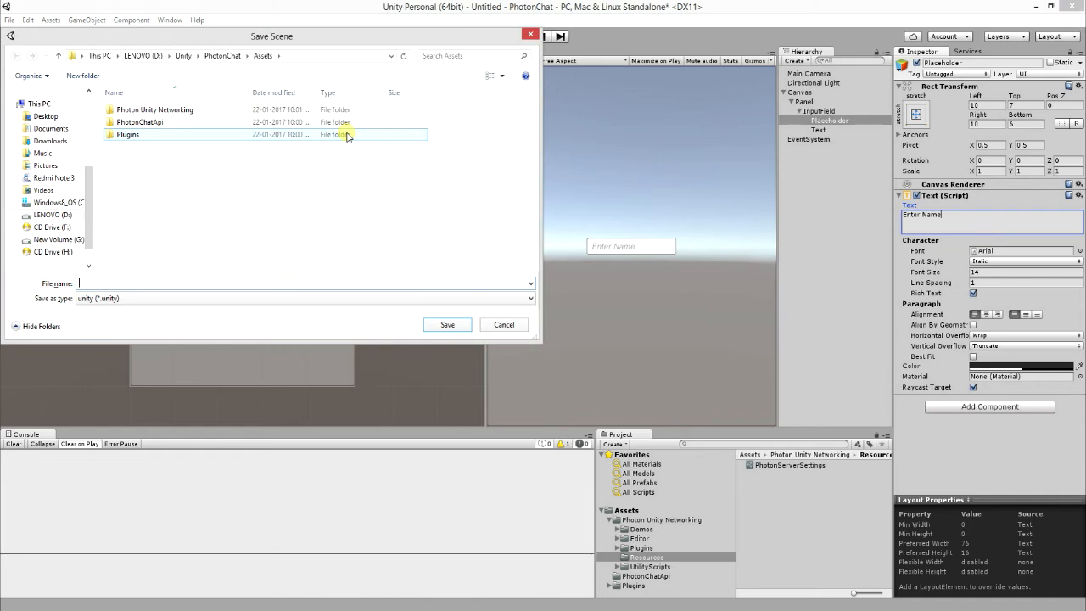
pyautogui.write('photon')
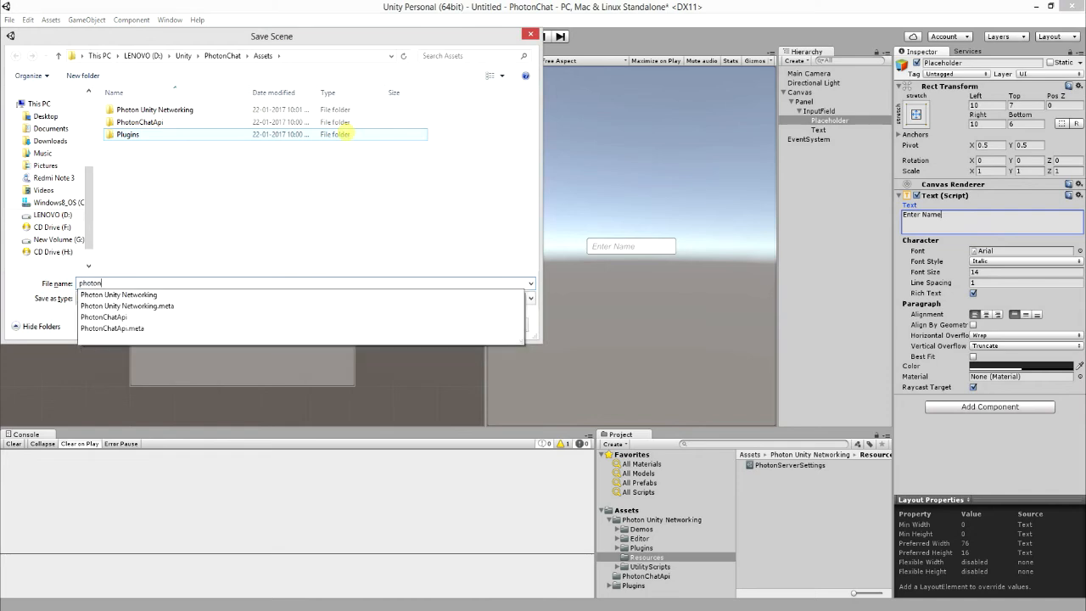
pyautogui.write('ChatOne')
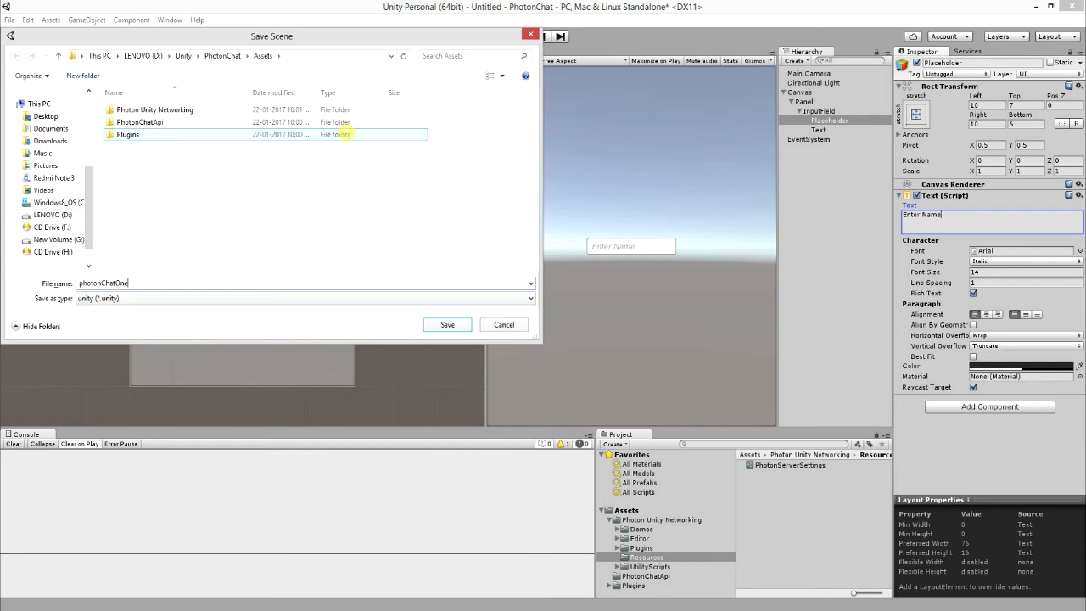
pyautogui.click(447, 324)
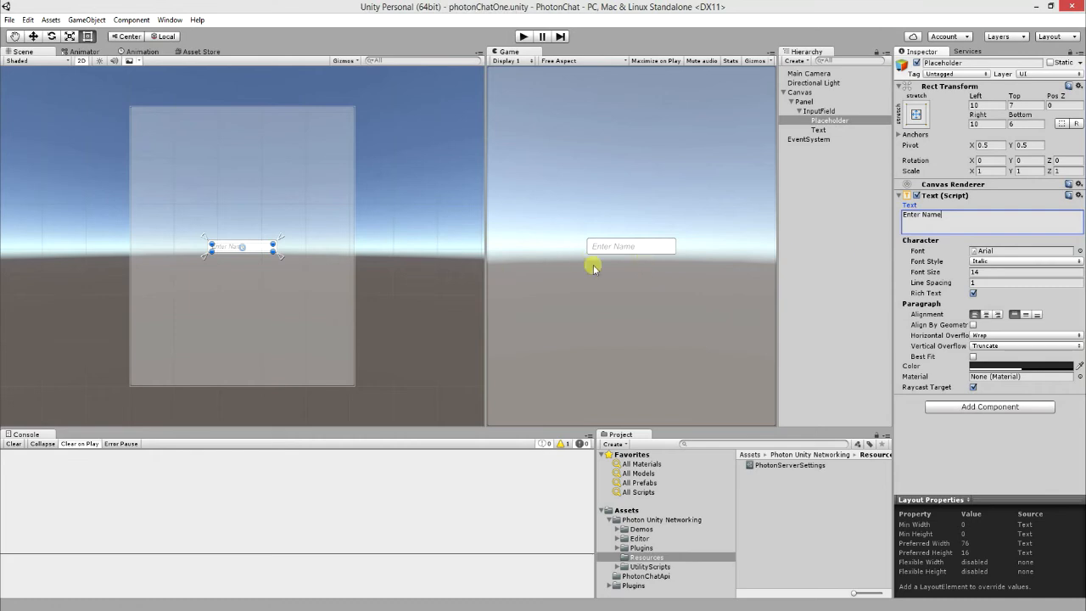
# Add a UI Button to the Panel and move it just below the input field, at about Pos Y -50
pyautogui.click(798, 111)
pyautogui.click(805, 102)
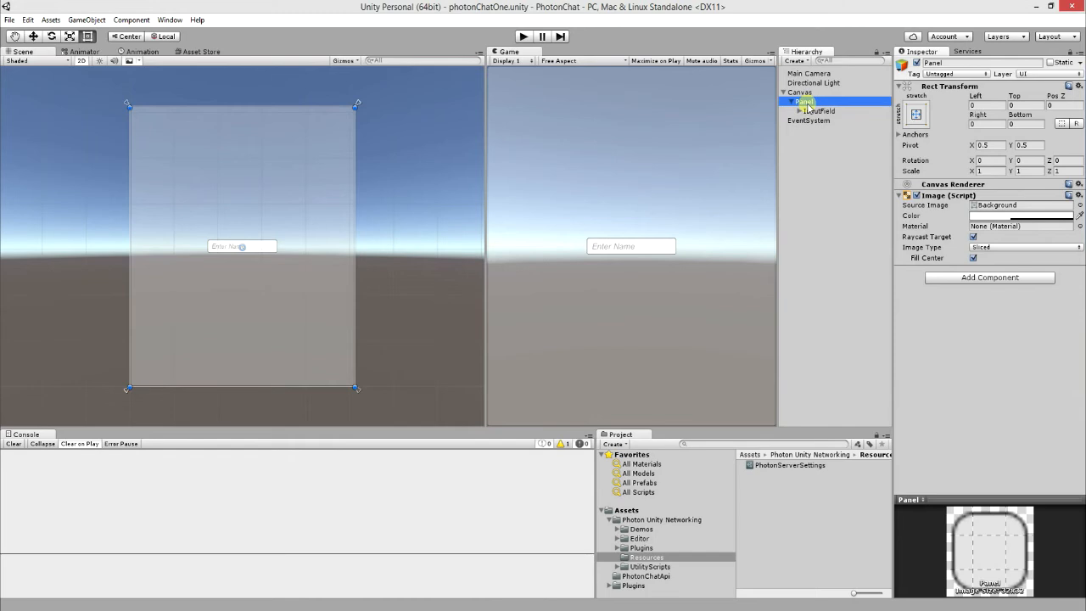
pyautogui.rightClick(807, 105)
pyautogui.moveTo(865, 266)
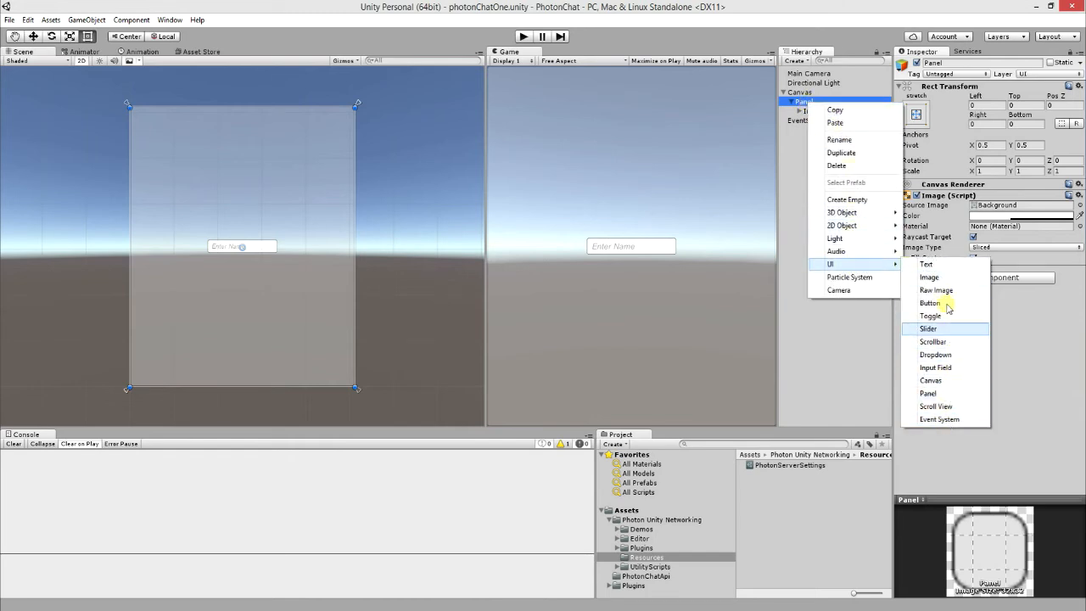
pyautogui.click(938, 304)
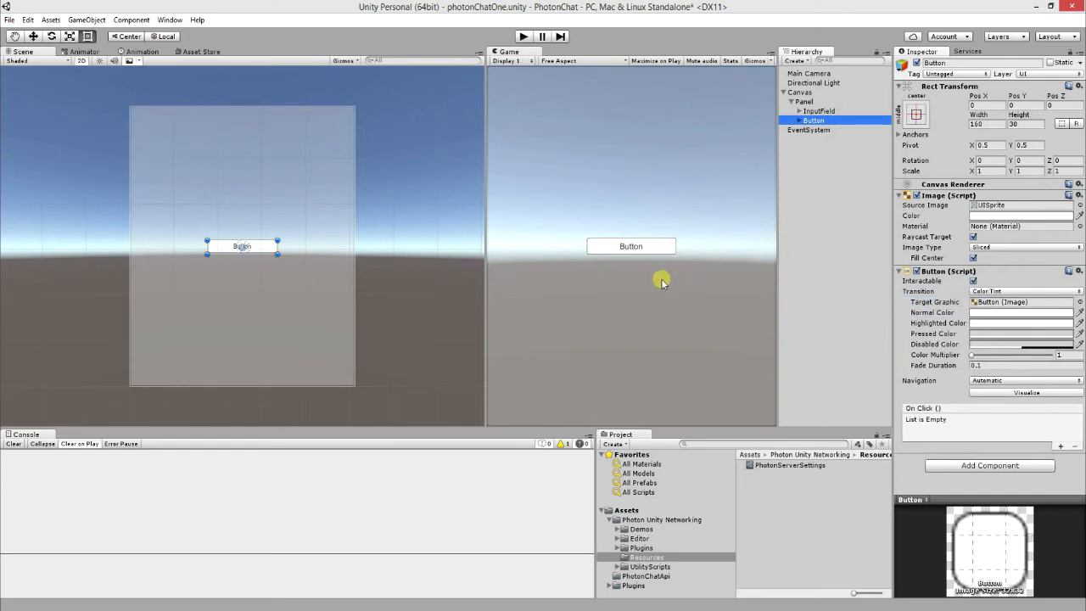
pyautogui.click(271, 258)
pyautogui.moveTo(272, 258); pyautogui.dragTo(273, 269)
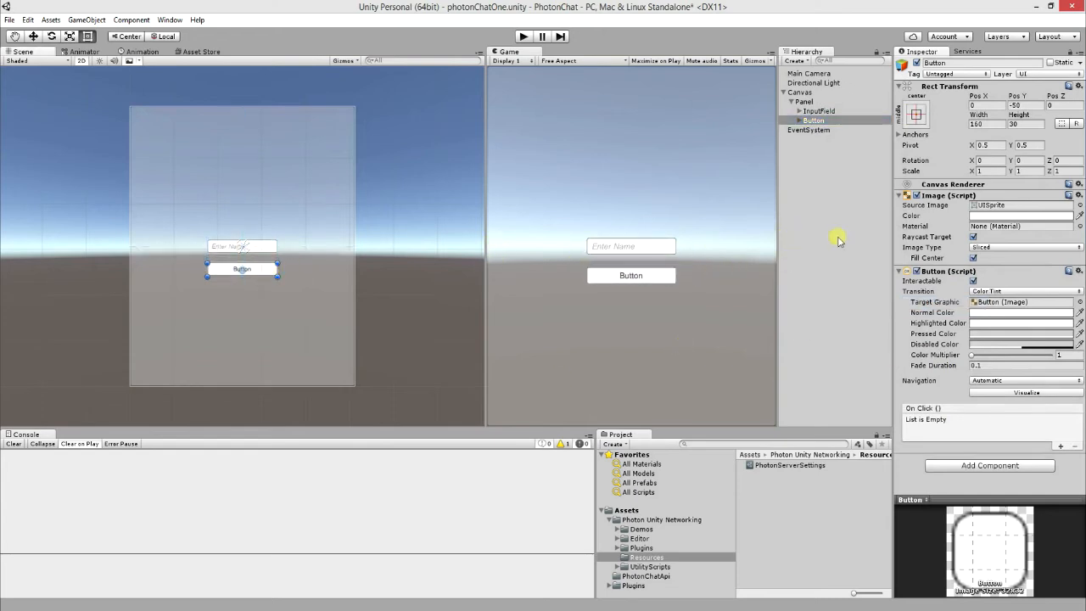
# Change the button's label text to START
pyautogui.click(798, 120)
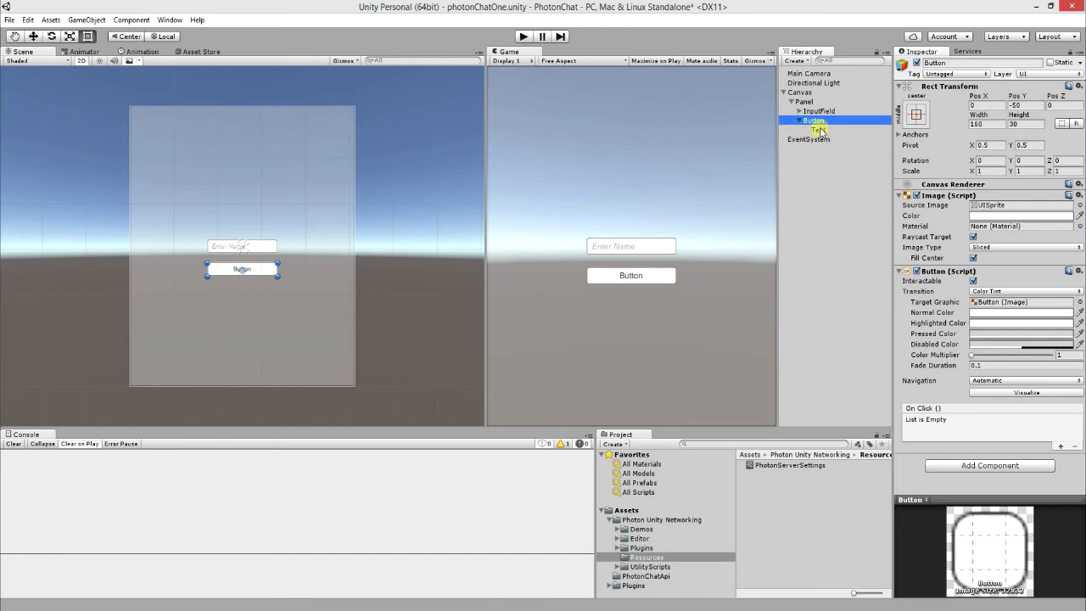
pyautogui.click(819, 131)
pyautogui.click(999, 227)
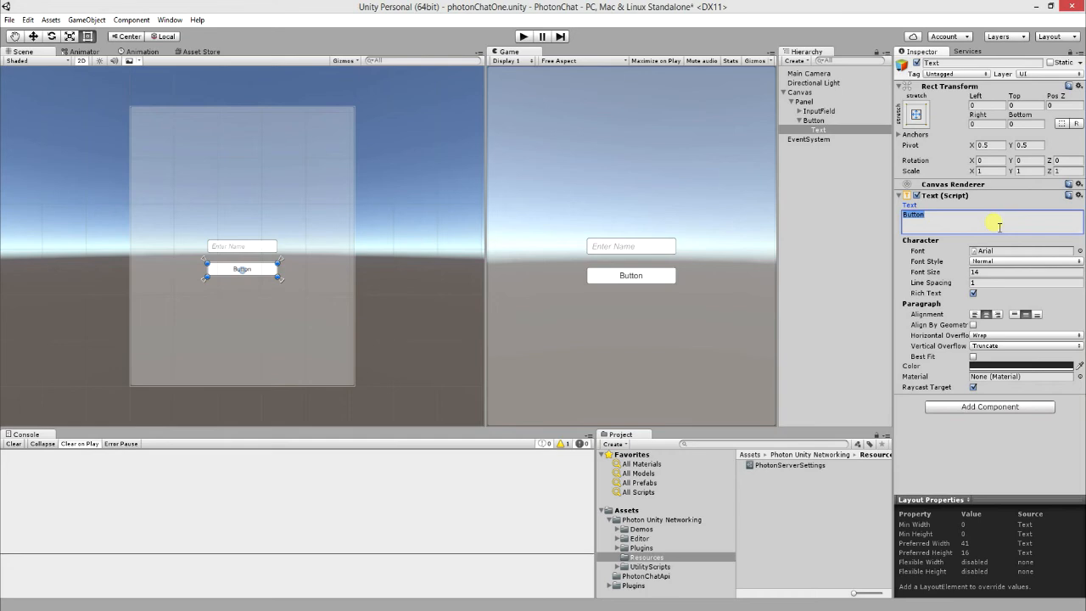
pyautogui.write('START')
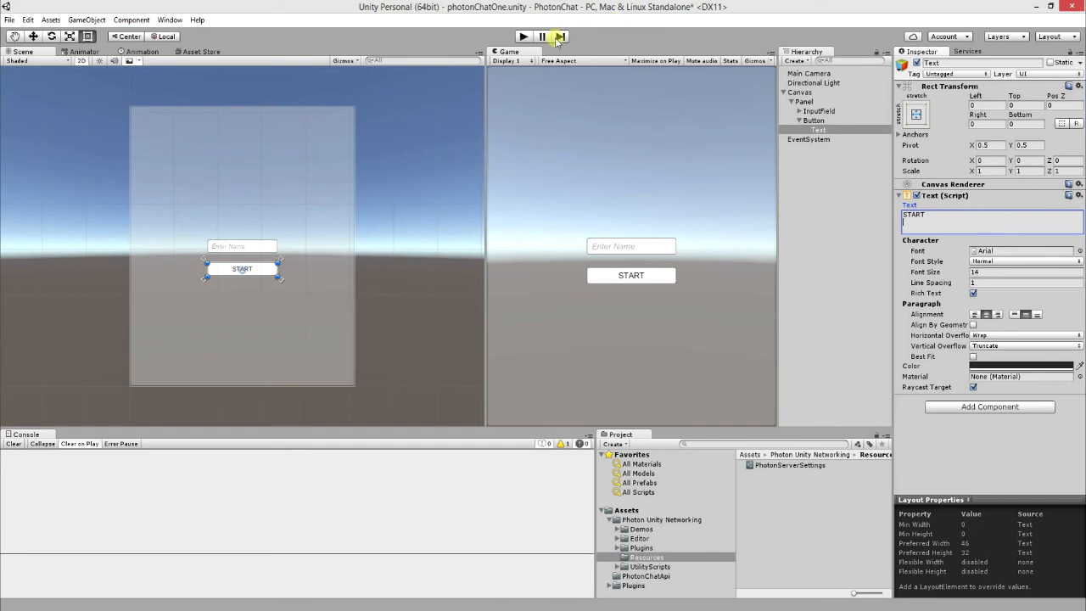
# Run the scene in play mode, test the START button, and stop playback
pyautogui.click(524, 37)
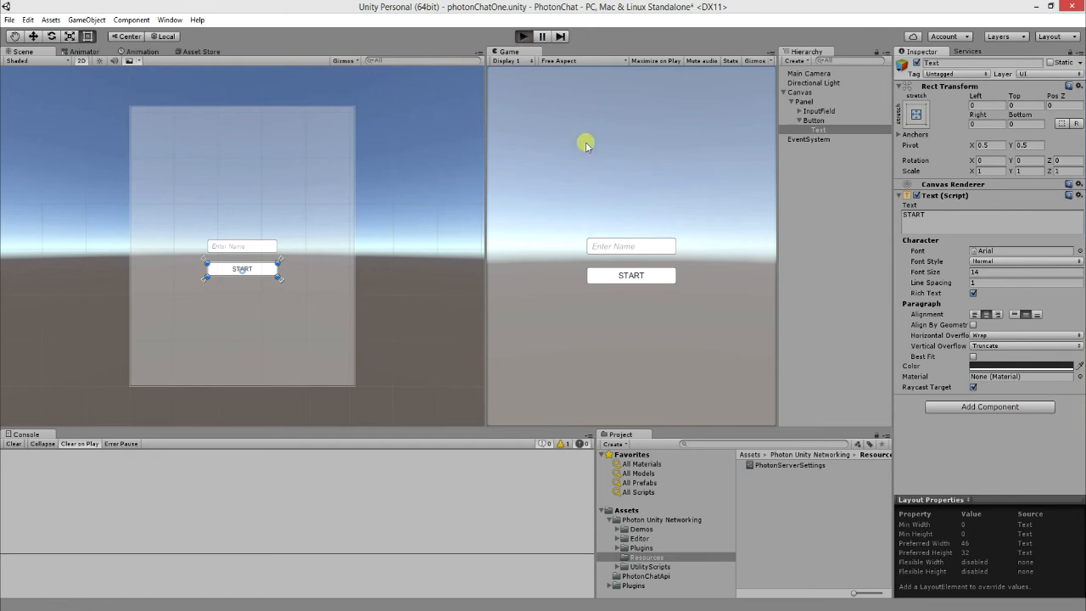
pyautogui.click(636, 280)
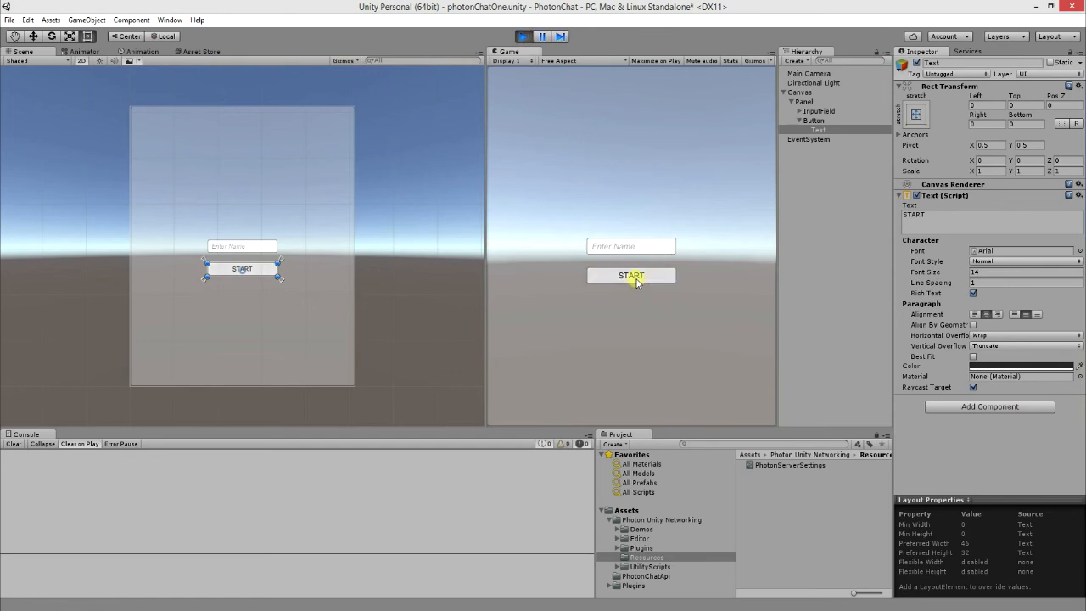
pyautogui.click(524, 36)
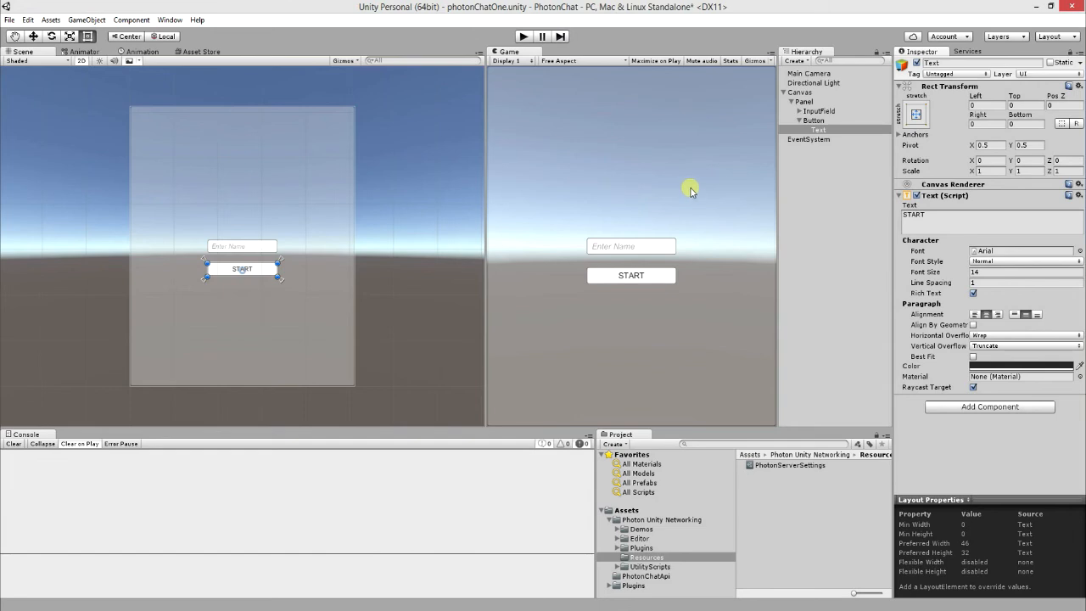
# Rename the InputField object to "name" in the scene hierarchy
pyautogui.click(821, 111)
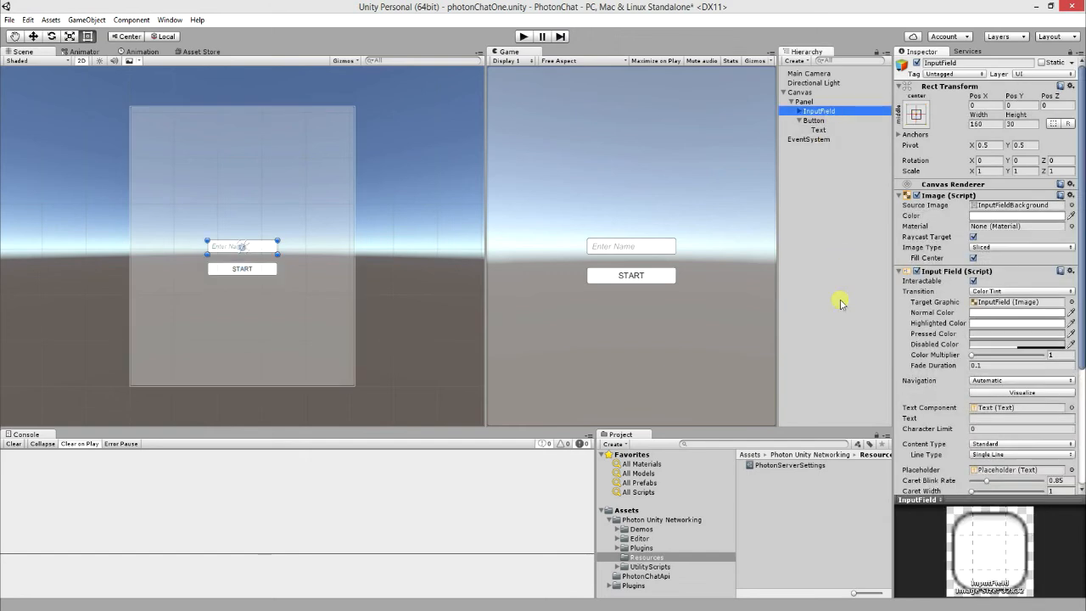
pyautogui.press('F2')
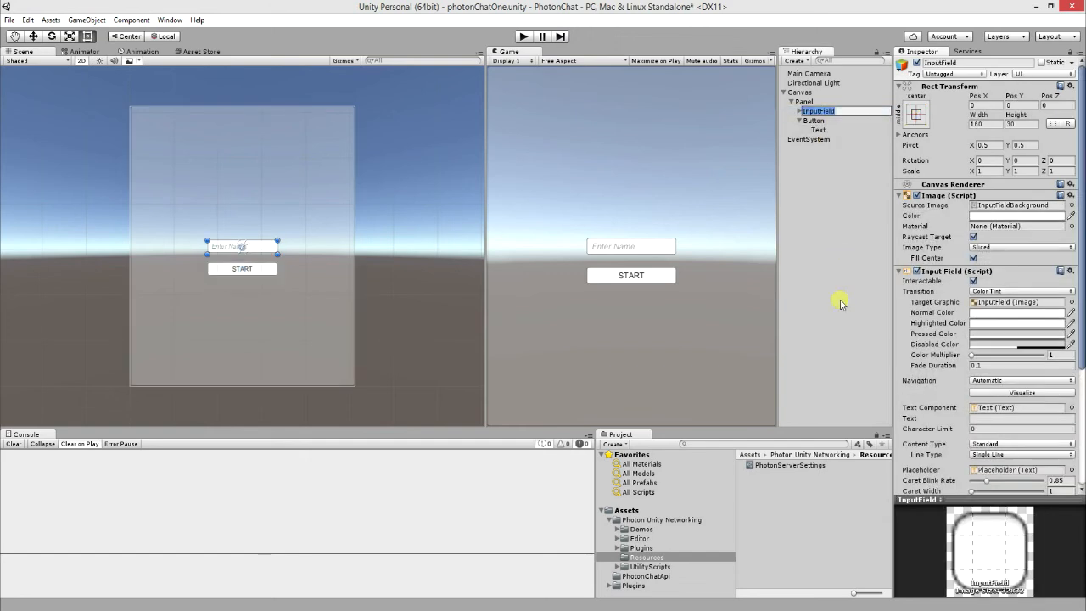
pyautogui.write('name')
pyautogui.press('Return')
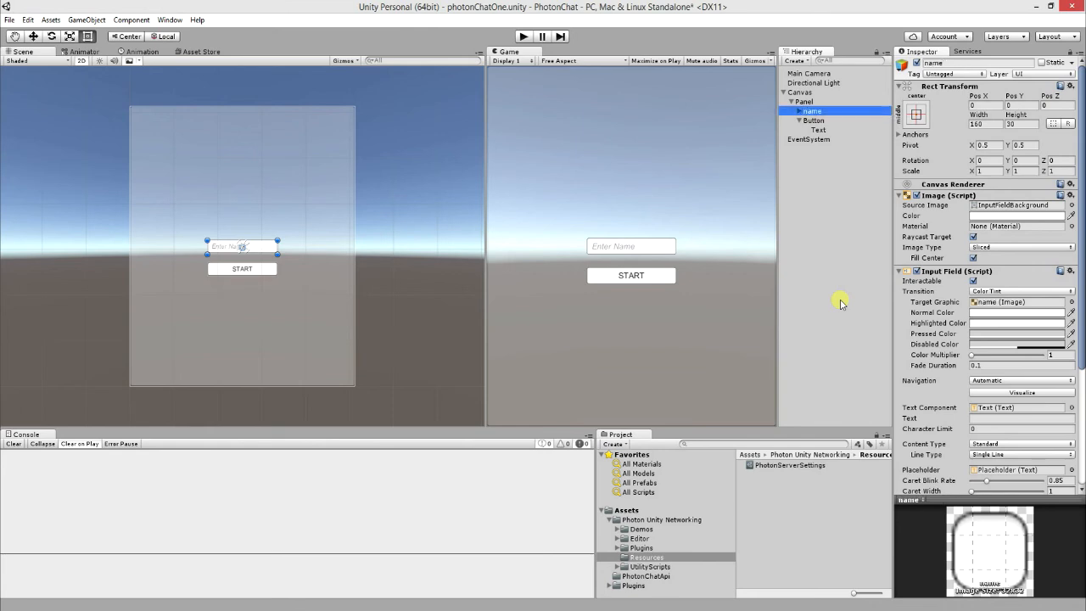
# Rename the Panel to userIntro and deactivate it in the scene
pyautogui.click(802, 102)
pyautogui.press('F2')
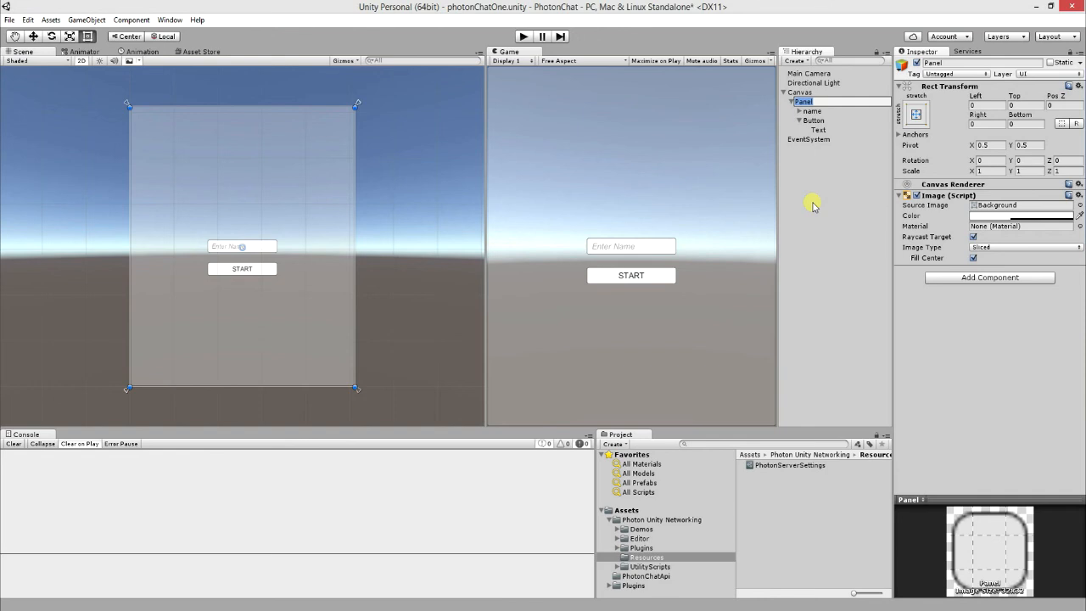
pyautogui.write('userIntro')
pyautogui.press('Return')
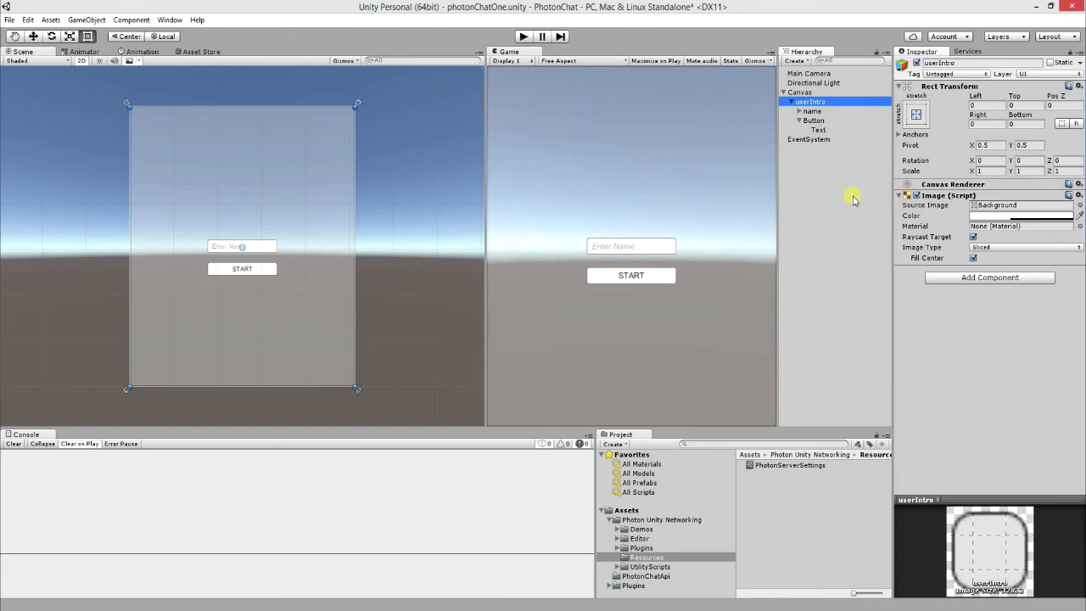
pyautogui.click(916, 62)
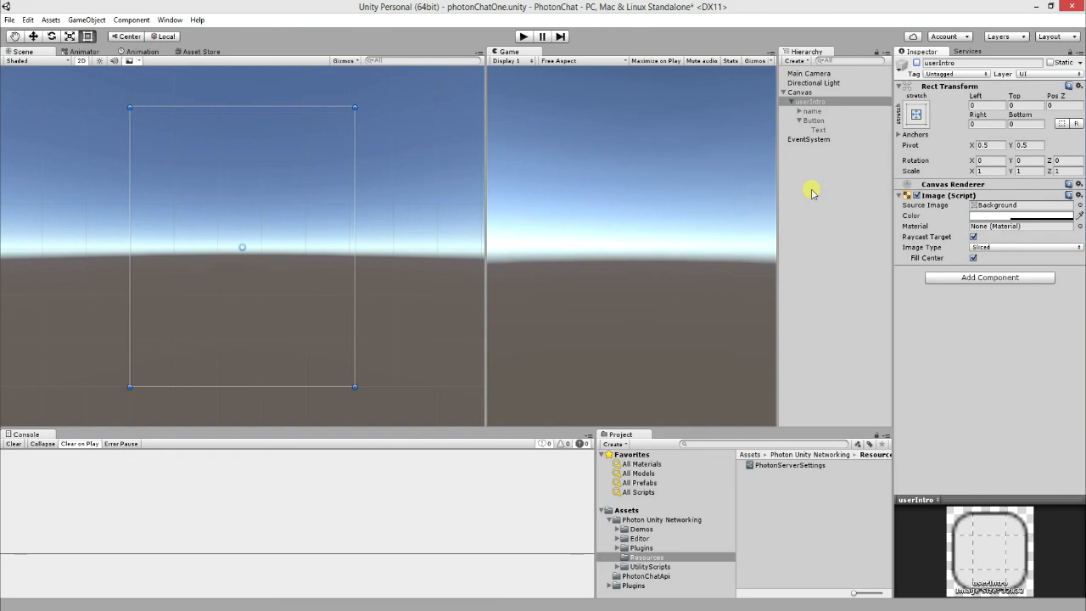
# Add a second UI Panel under the Canvas and name it msgPanel
pyautogui.click(798, 92)
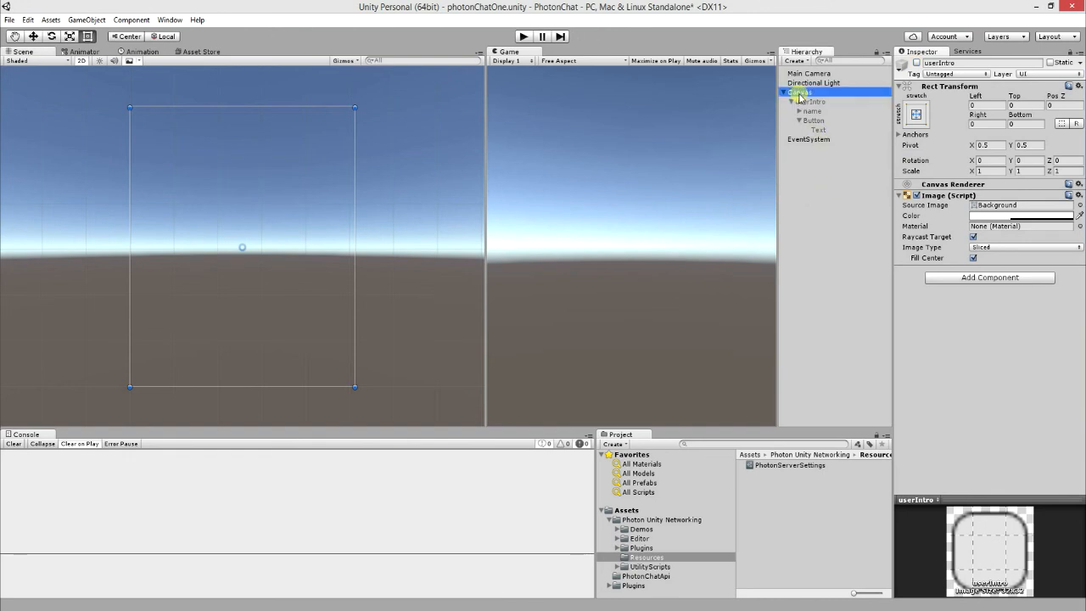
pyautogui.rightClick(798, 94)
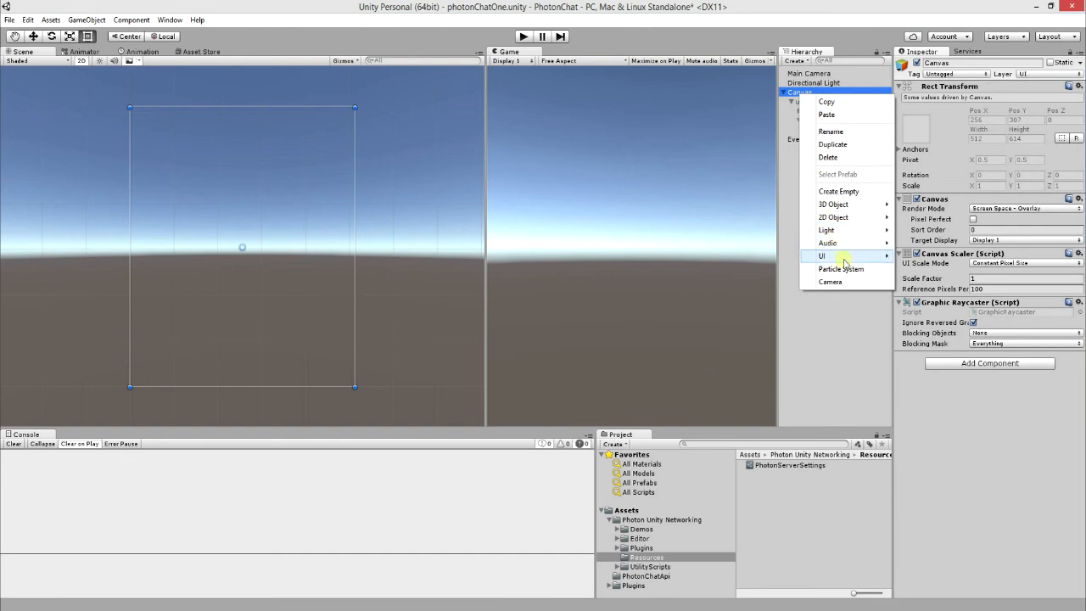
pyautogui.moveTo(827, 255)
pyautogui.click(919, 385)
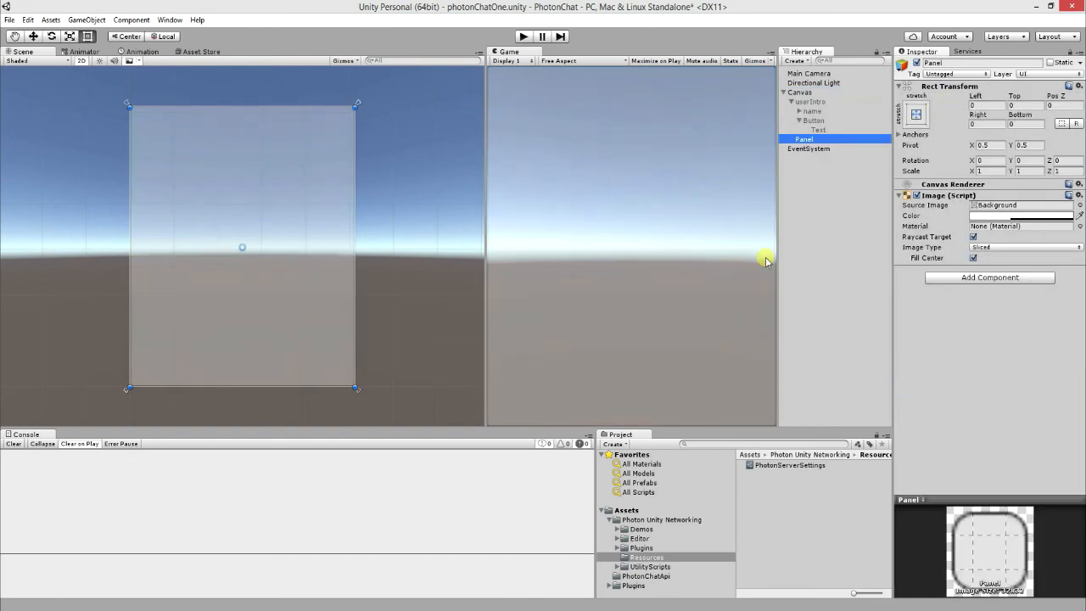
pyautogui.press('F2')
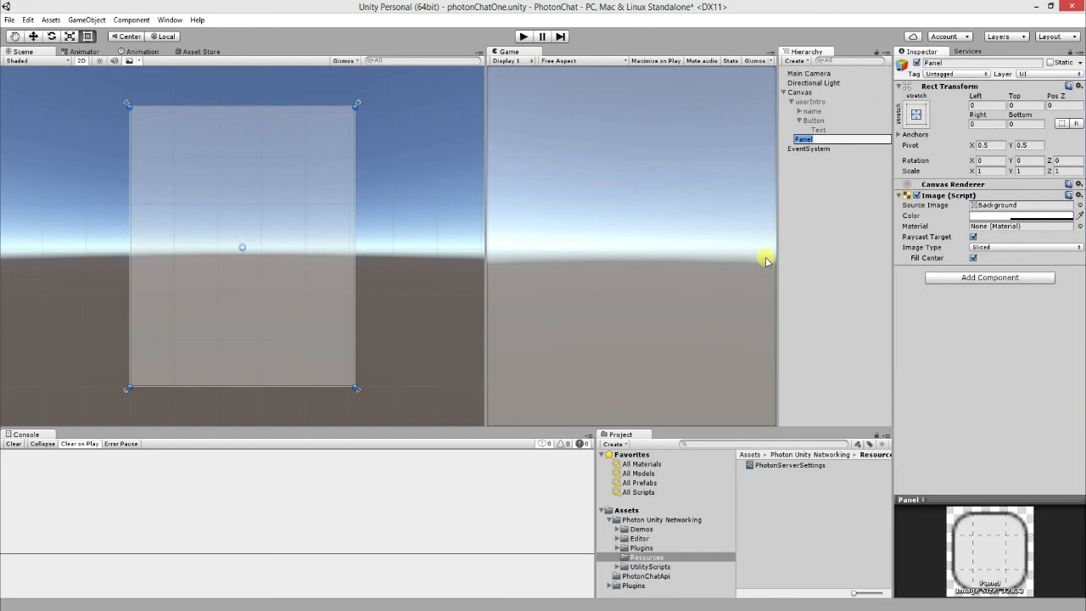
pyautogui.press('Left')
pyautogui.write('msg')
pyautogui.press('Return')
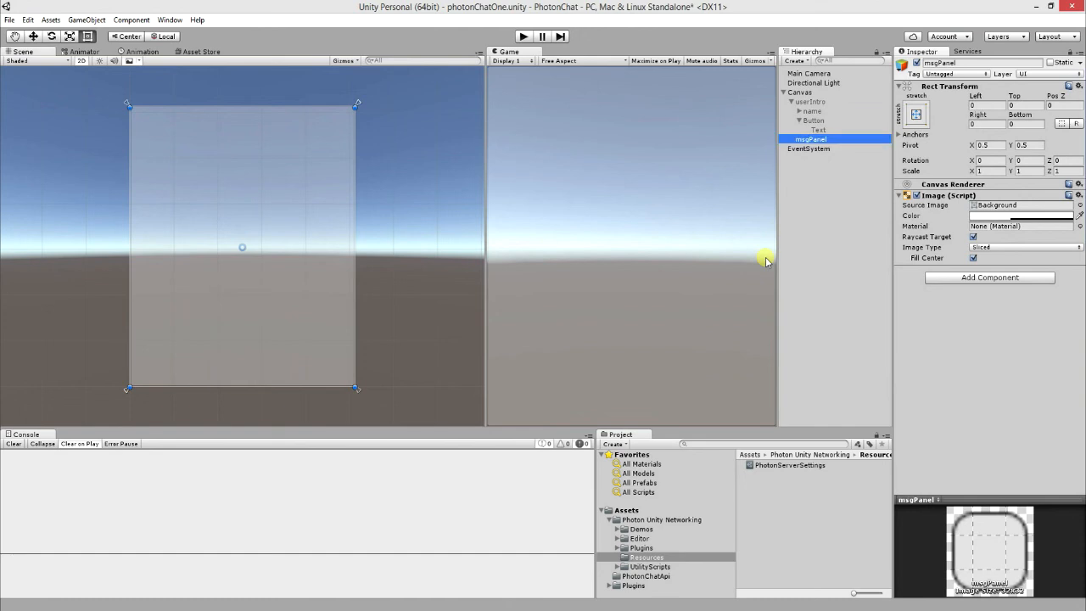
# Adjust the msgPanel image's color to a blue shade
pyautogui.click(988, 216)
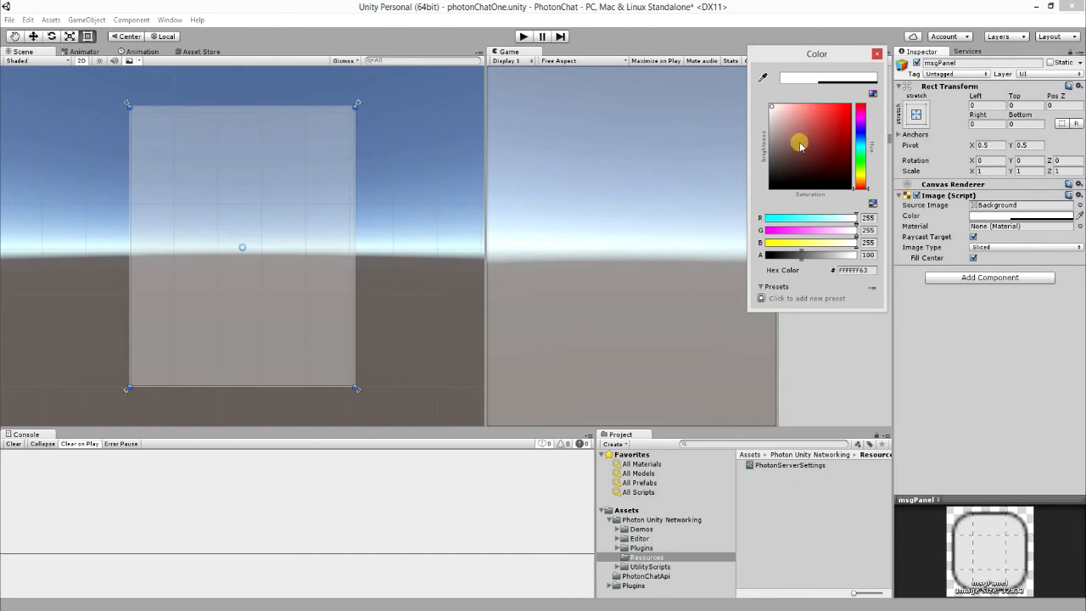
pyautogui.click(862, 135)
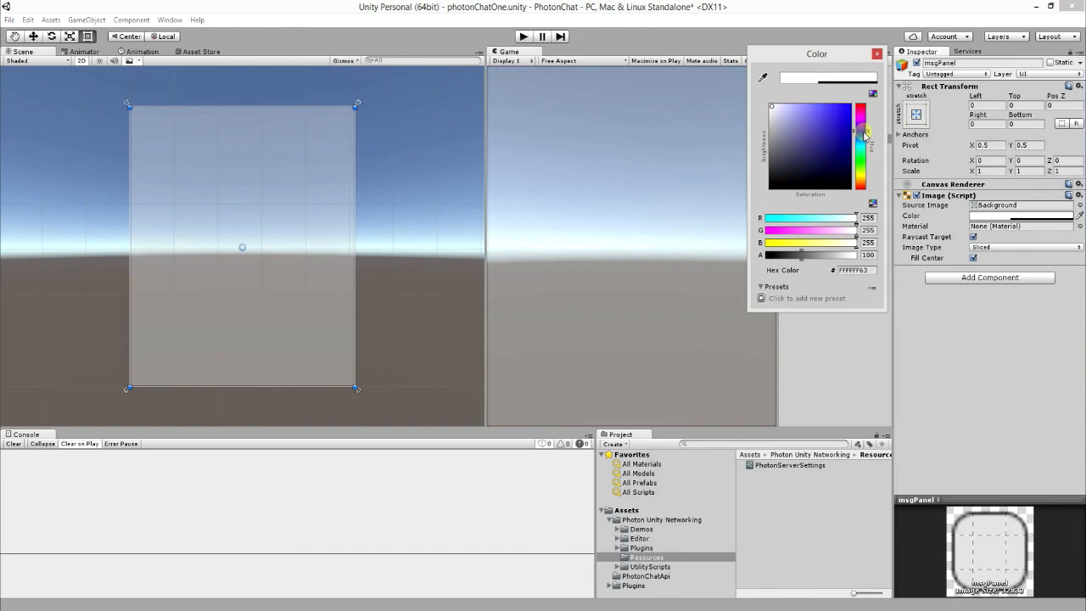
pyautogui.click(827, 109)
pyautogui.moveTo(826, 109); pyautogui.dragTo(795, 128)
pyautogui.click(859, 144)
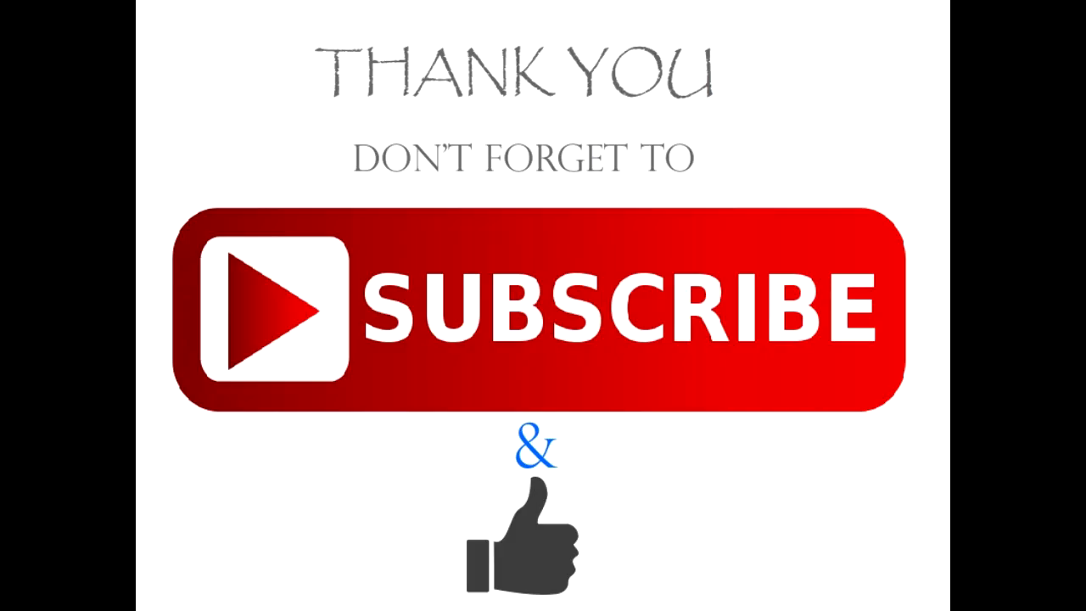